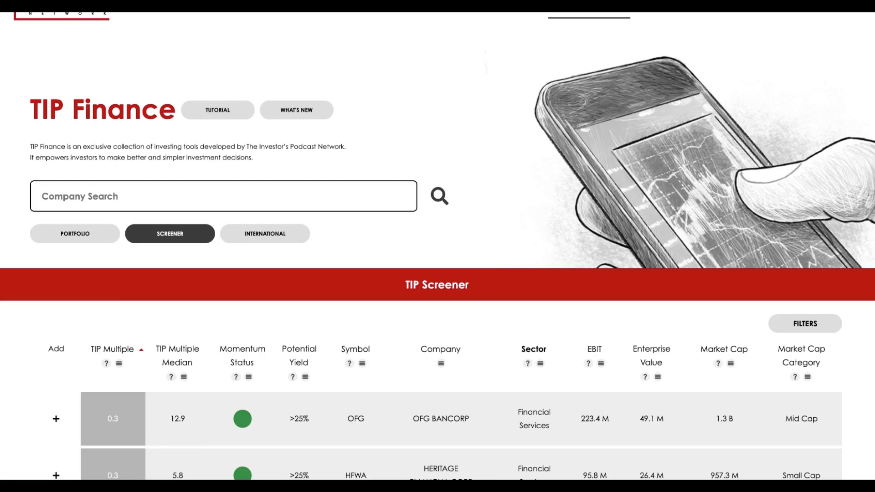
Restrict the Market Cap Category filter to Large Cap companies only.
scroll(438, 246, down, 2)
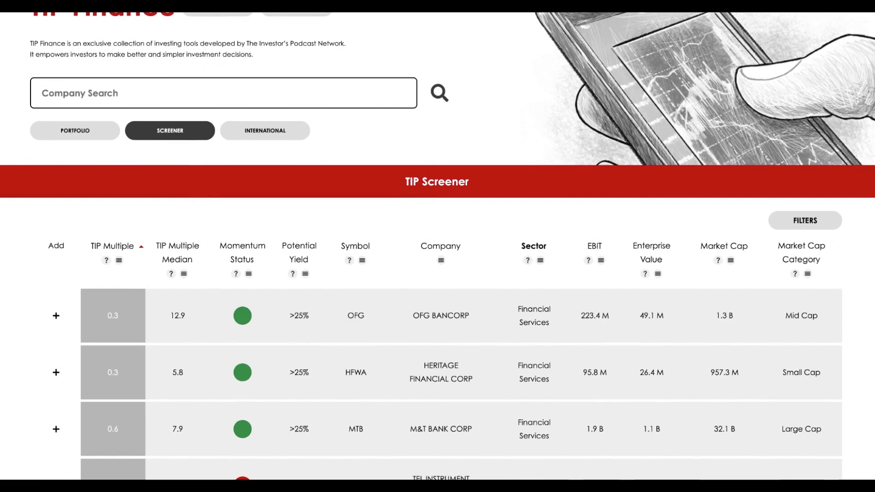
scroll(534, 246, down, 1)
scroll(462, 369, down, 1)
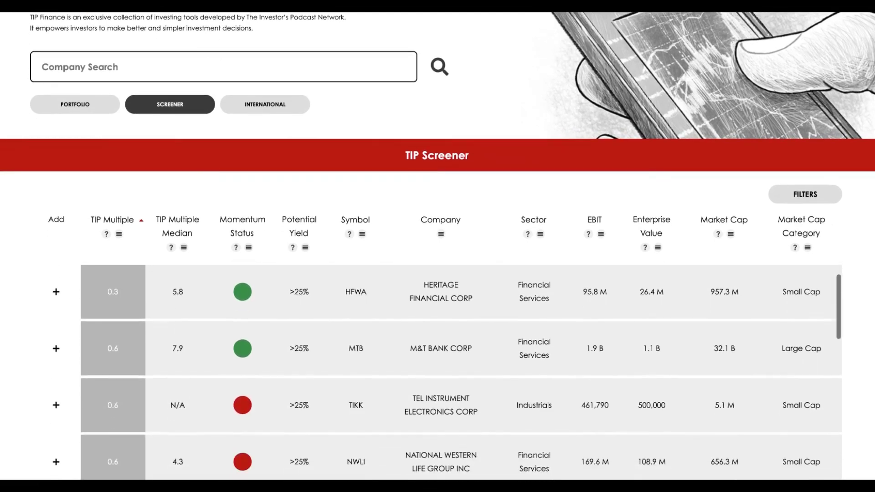
click(808, 248)
click(834, 367)
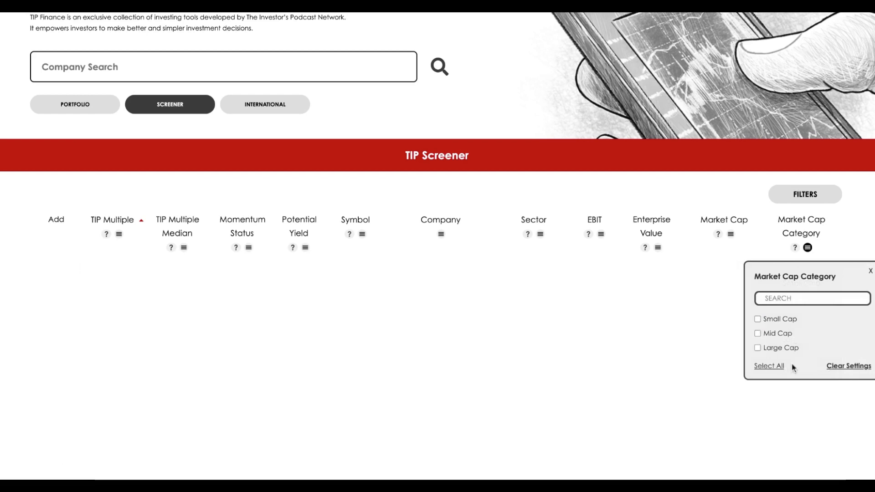
click(758, 348)
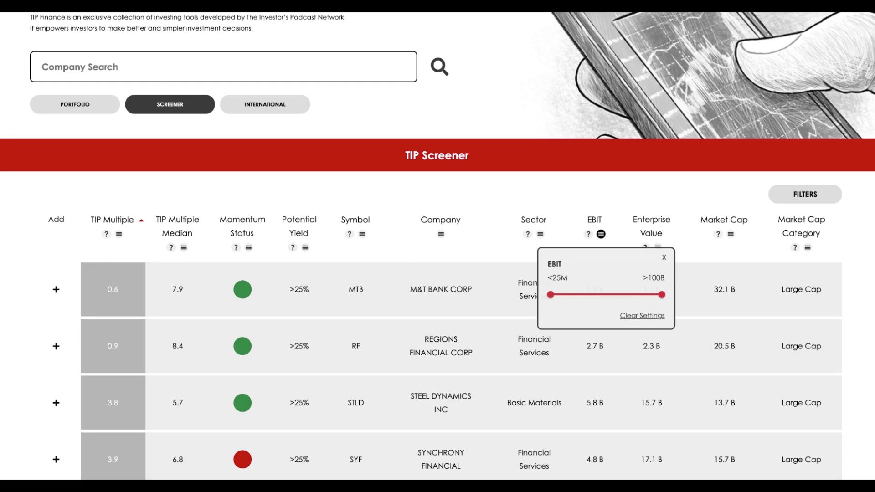
Raise the EBIT filter's minimum to about 3B, apply it, and review the remaining companies.
click(551, 295)
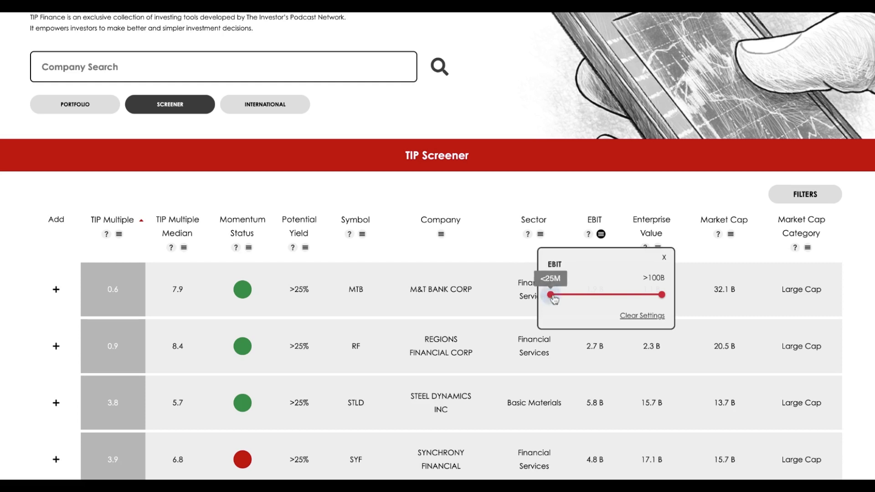
key(Right)
key(Right)
key(Right)
key(Right)
key(Right)
key(Right)
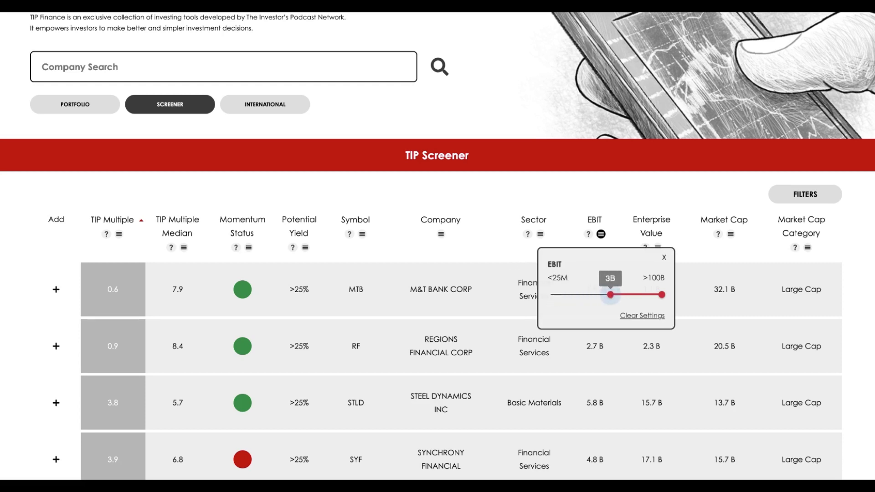
click(665, 258)
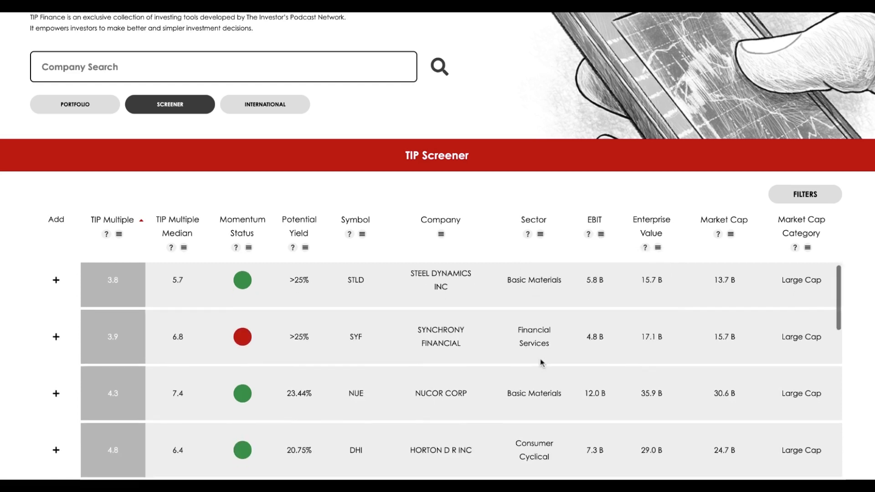
scroll(541, 360, down, 1)
scroll(542, 362, up, 1)
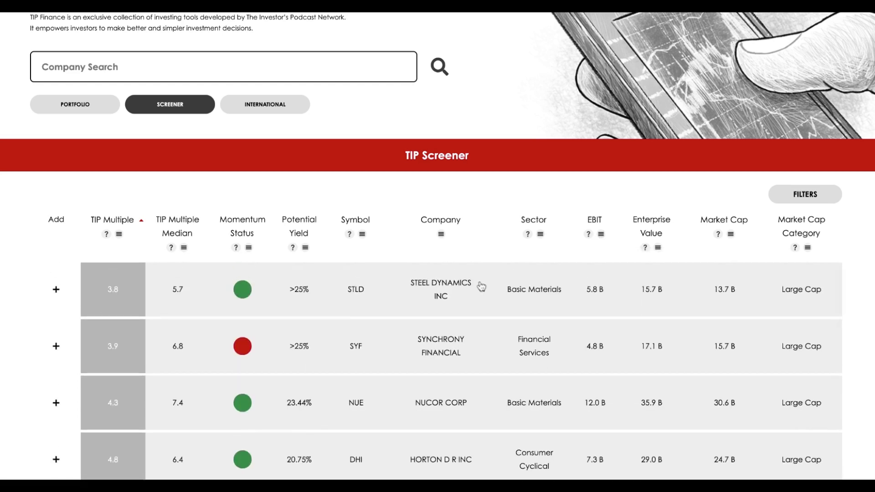
scroll(481, 287, down, 1)
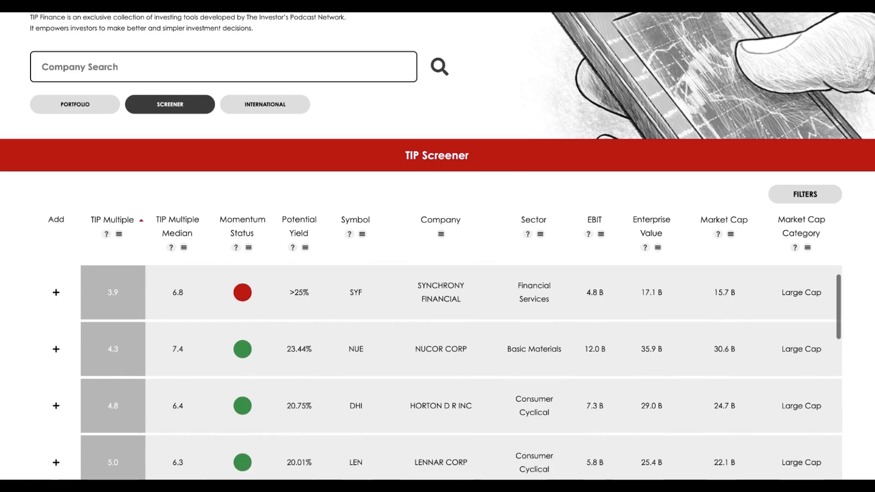
scroll(482, 287, up, 1)
scroll(504, 398, down, 6)
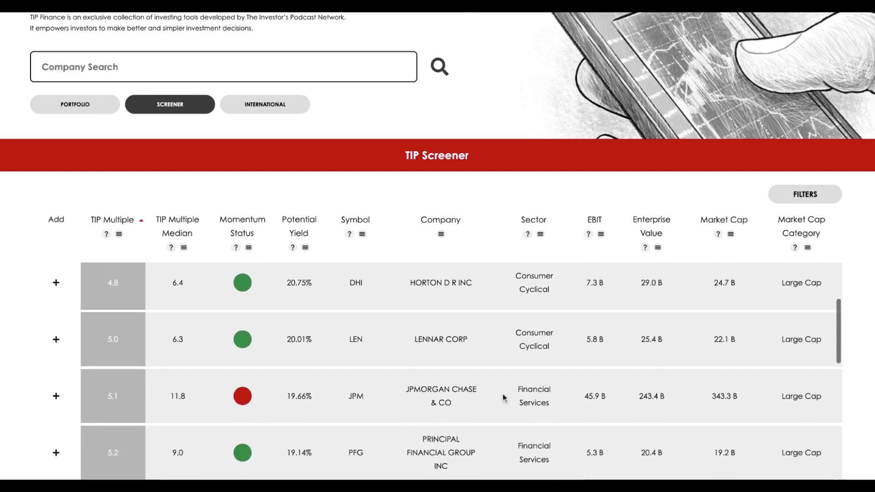
scroll(504, 398, up, 6)
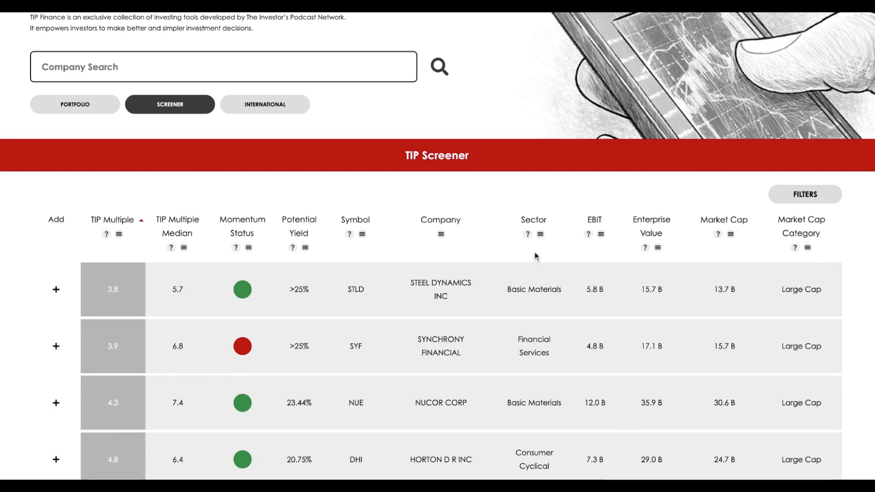
Clear the Sector filter, select only Technology, and scroll through the HPQ, MU, INTC, DELL results.
click(540, 235)
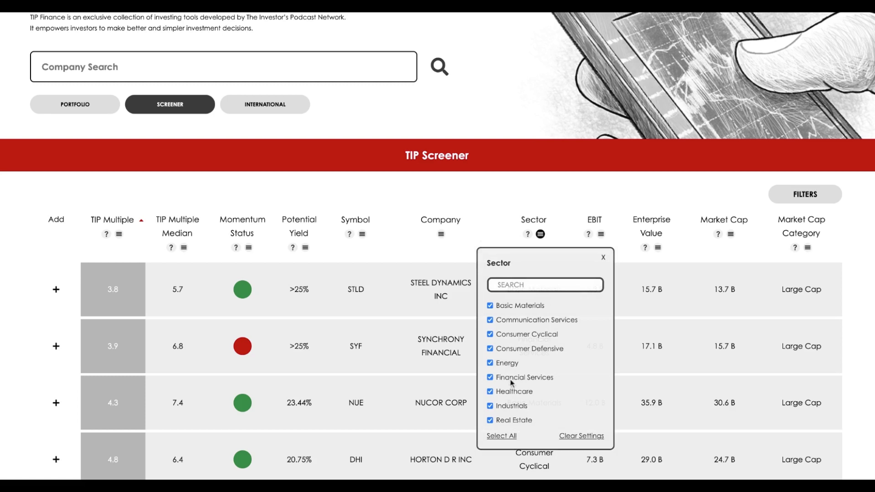
click(572, 438)
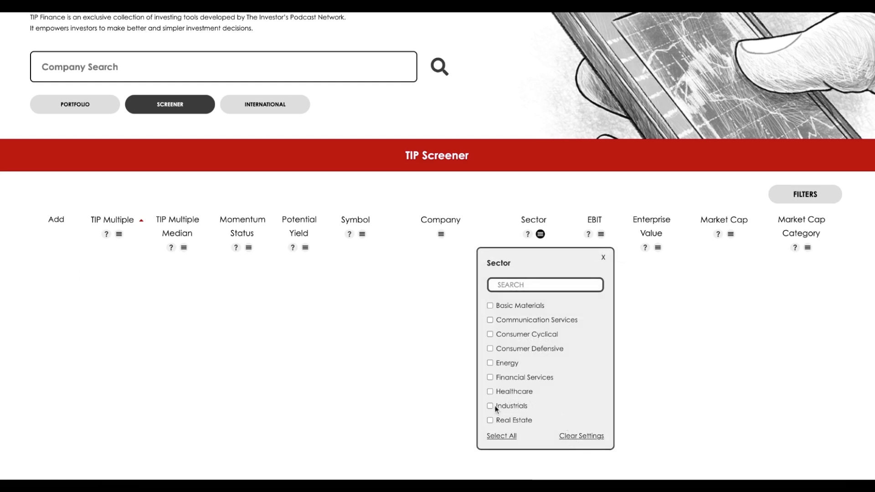
scroll(491, 383, down, 2)
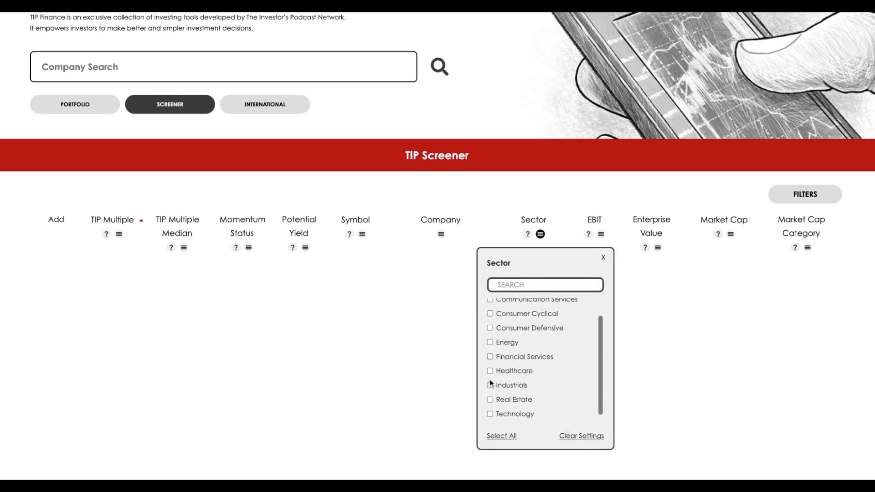
click(491, 404)
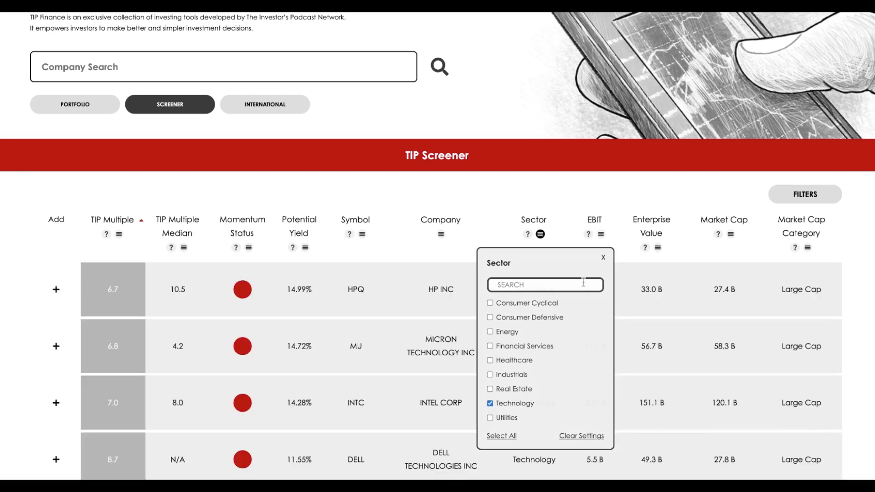
click(603, 258)
scroll(484, 365, down, 1)
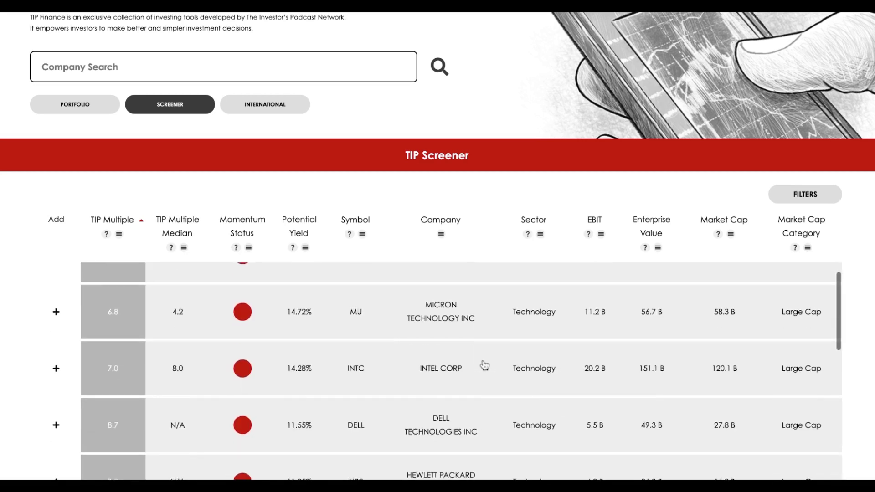
scroll(485, 366, down, 1)
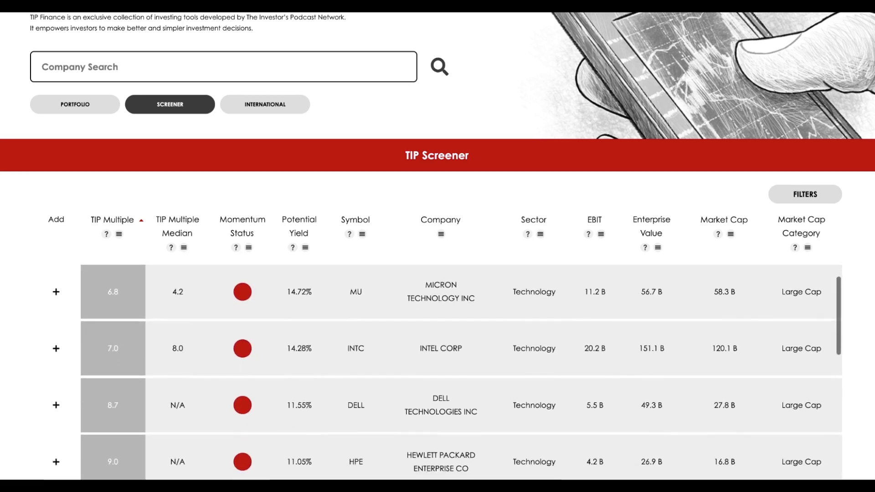
scroll(461, 372, down, 2)
scroll(461, 372, down, 1)
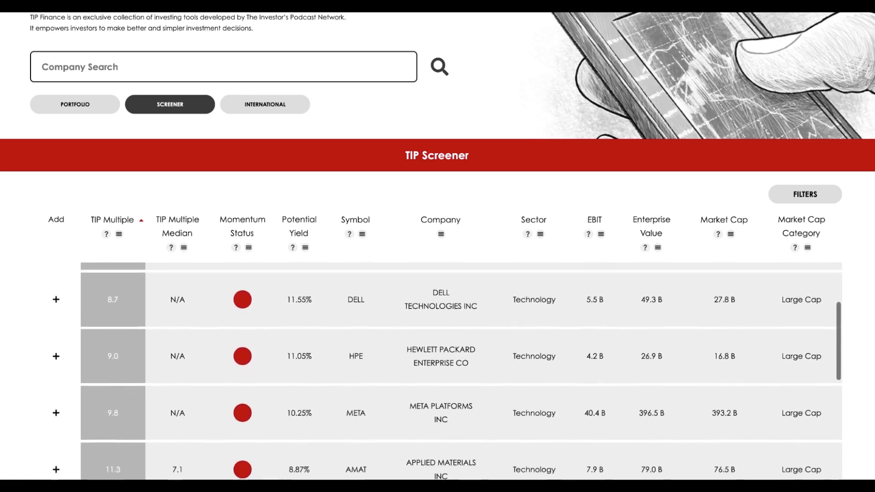
scroll(461, 372, up, 4)
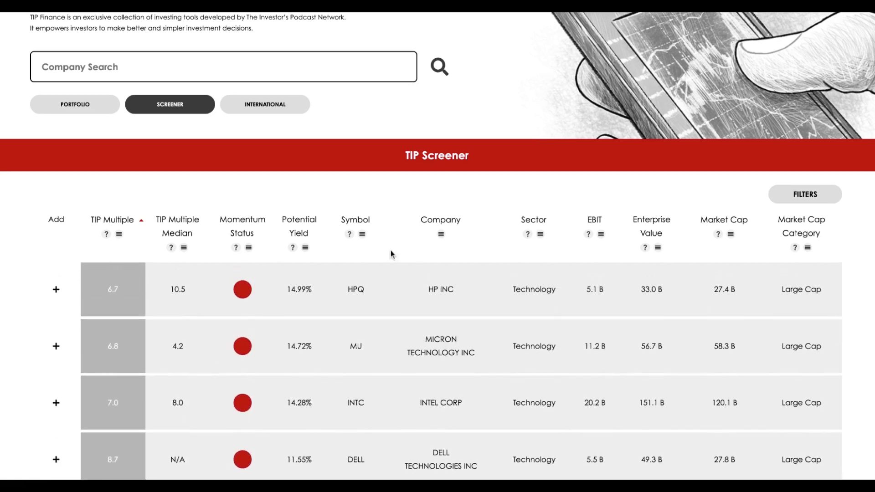
Exclude Red Momentum companies in the Momentum Status filter and scroll down to Apple Inc.
click(249, 249)
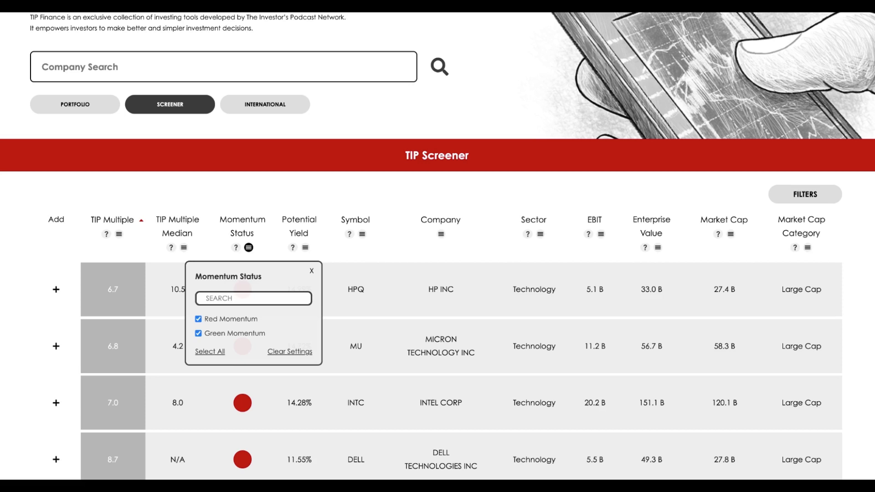
click(198, 320)
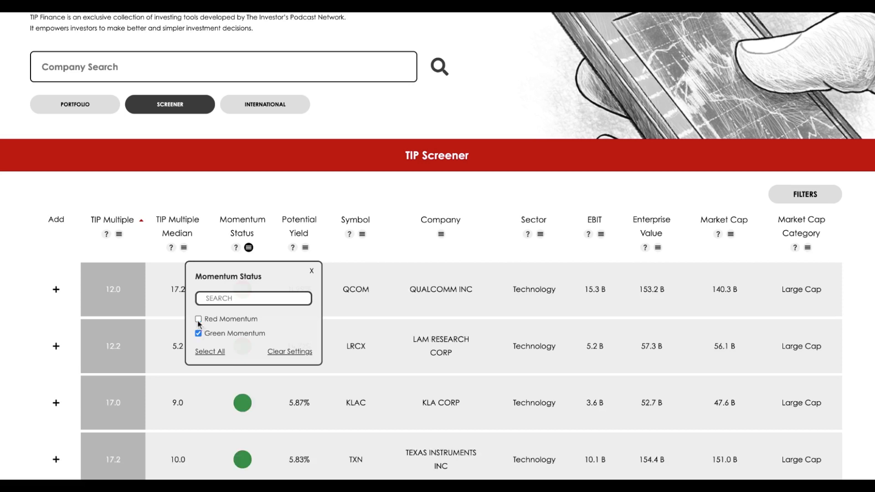
click(310, 273)
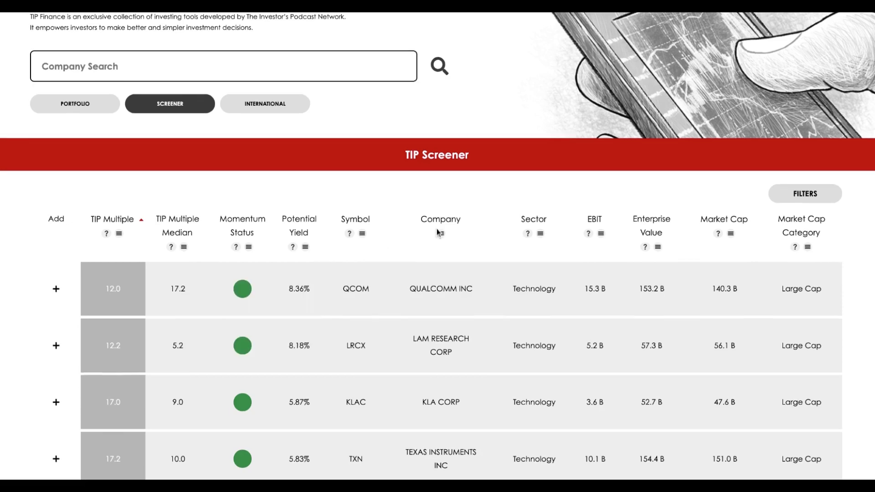
scroll(436, 232, down, 2)
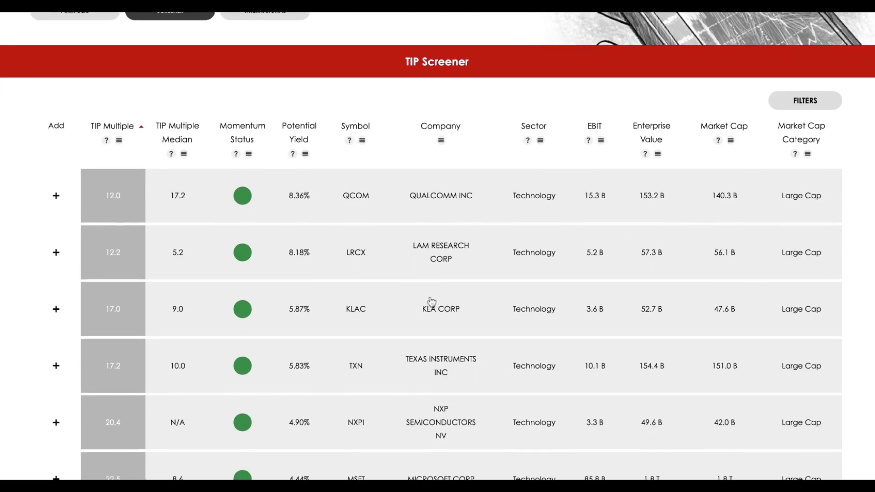
scroll(431, 301, down, 1)
scroll(431, 301, down, 5)
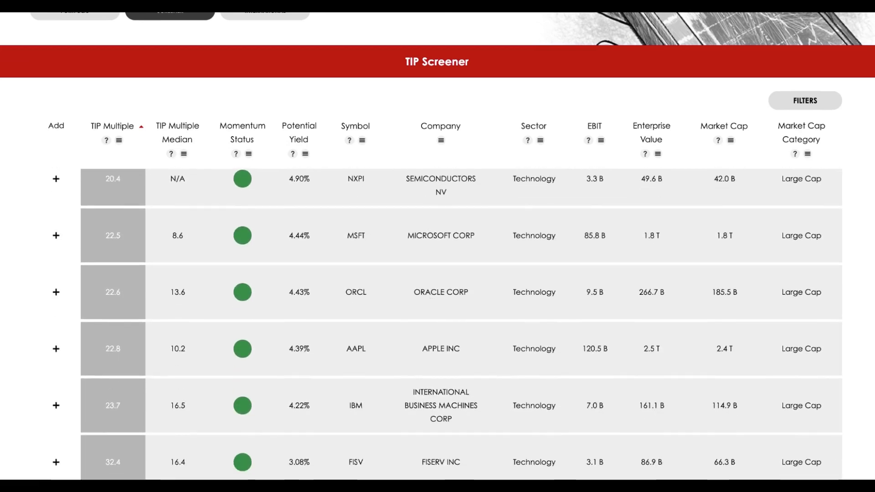
scroll(461, 321, down, 1)
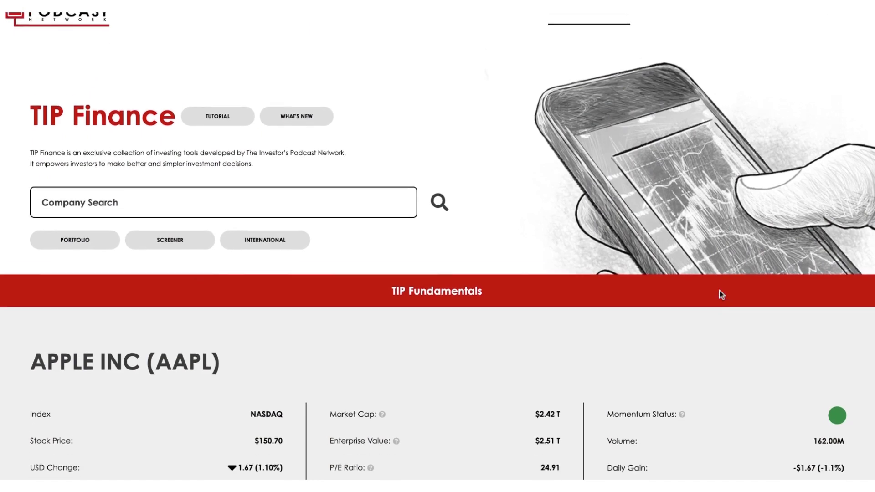
Scroll through Apple's TIP Fundamentals summary: $150.70 price, 24.91 P/E, $137.79 momentum stop.
scroll(722, 294, down, 2)
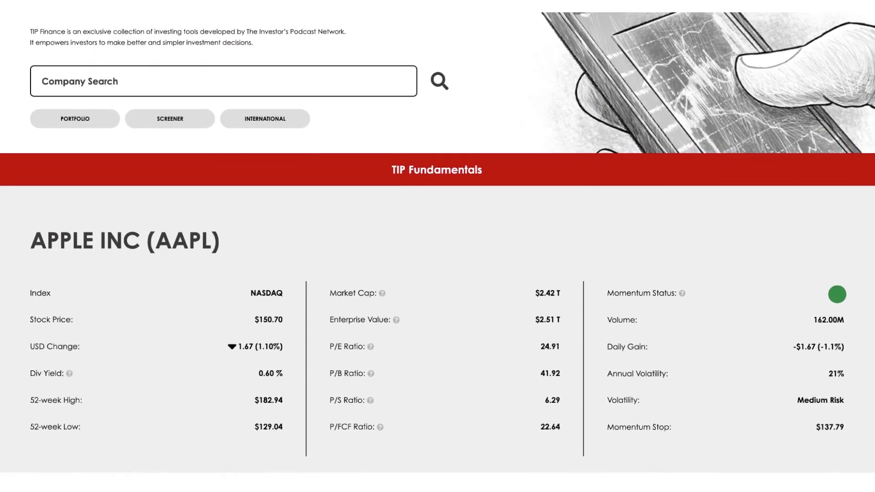
scroll(437, 243, down, 1)
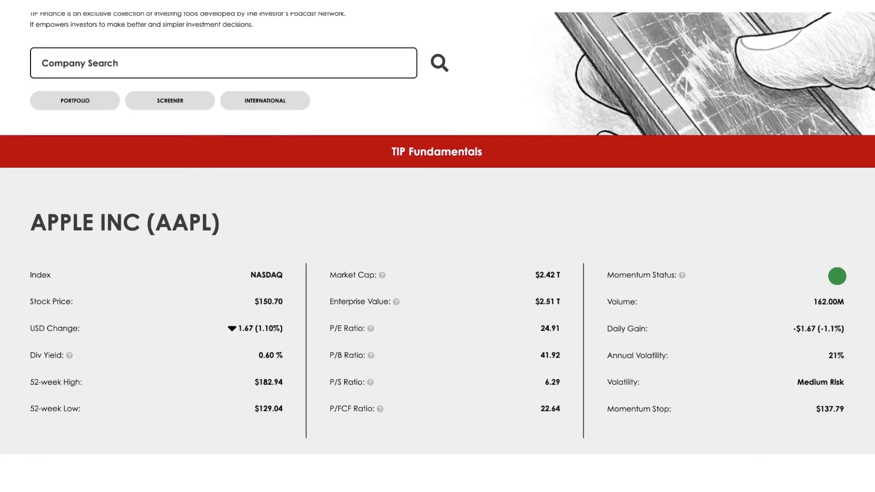
scroll(437, 245, down, 1)
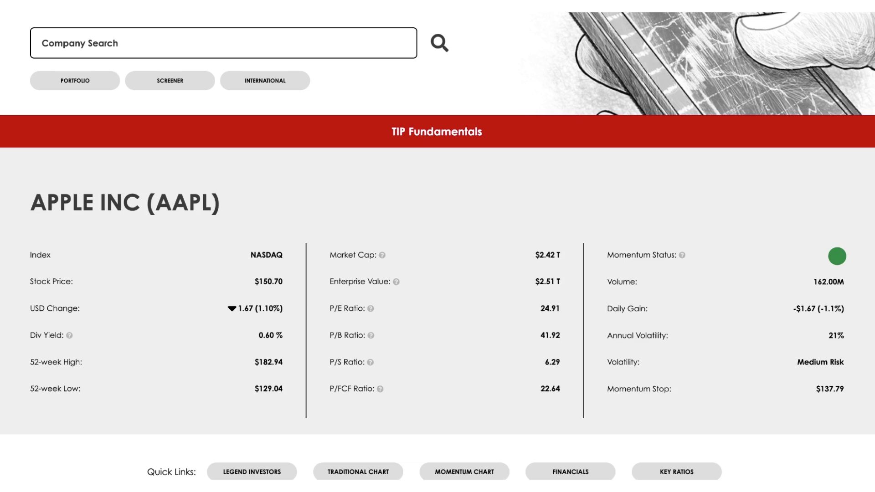
Scroll past Apple's Legend Investors holdings to the candlestick chart and switch to the momentum chart.
scroll(437, 246, down, 1)
scroll(438, 247, down, 4)
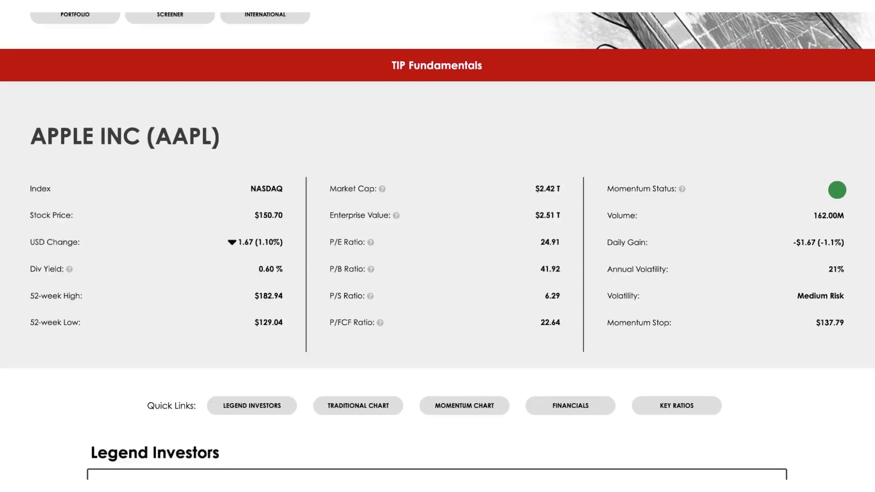
scroll(438, 246, down, 2)
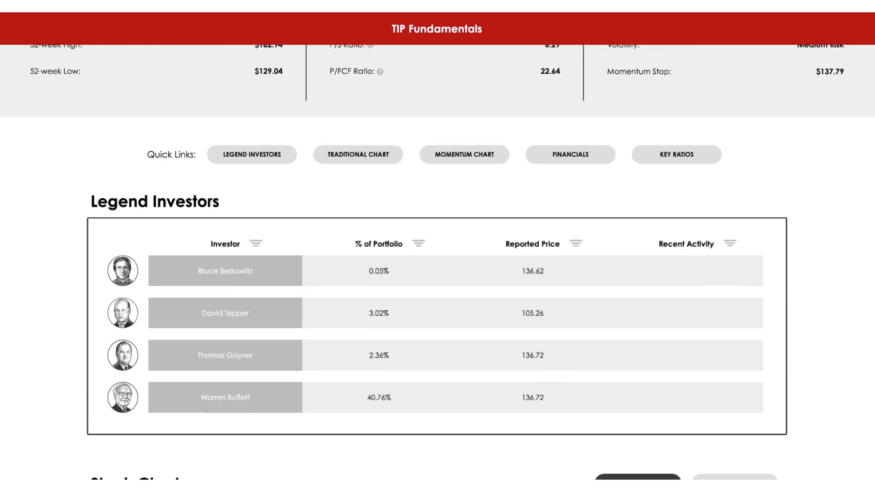
scroll(438, 246, down, 1)
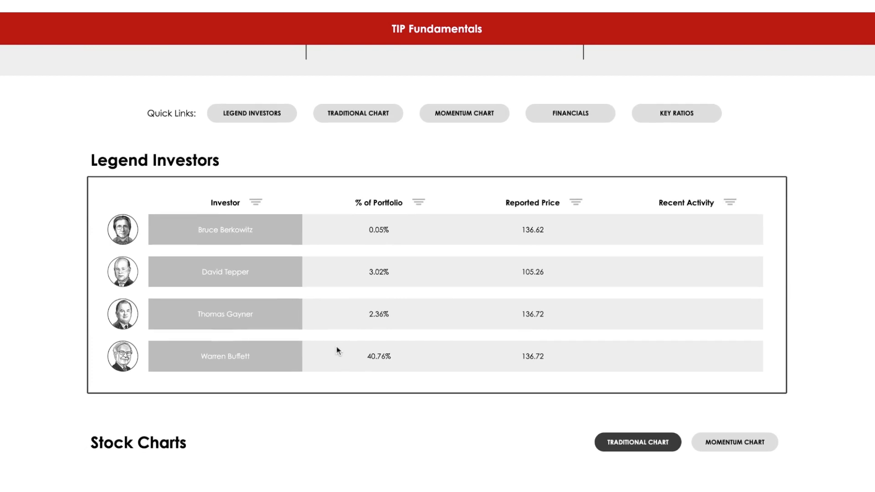
scroll(335, 401, down, 1)
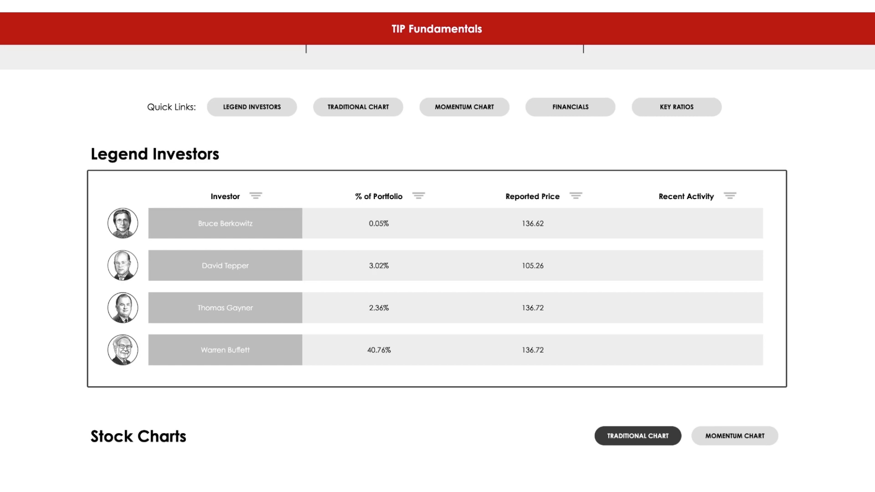
scroll(437, 246, down, 3)
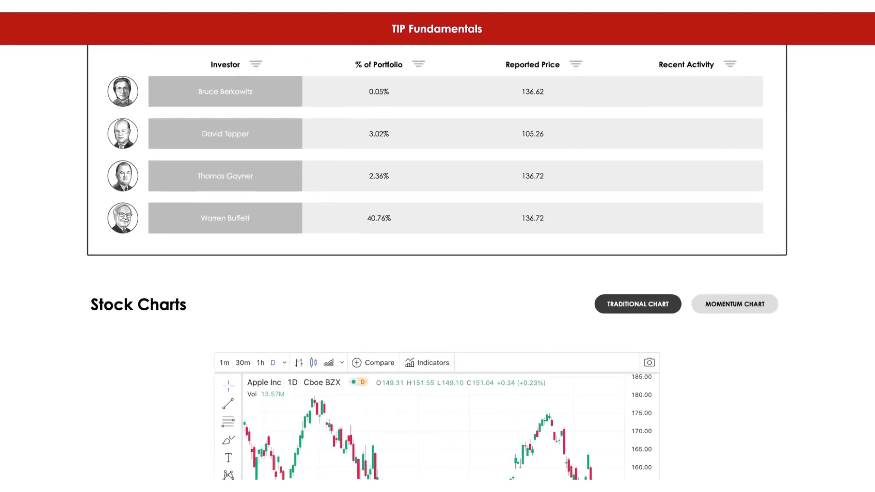
scroll(221, 370, down, 4)
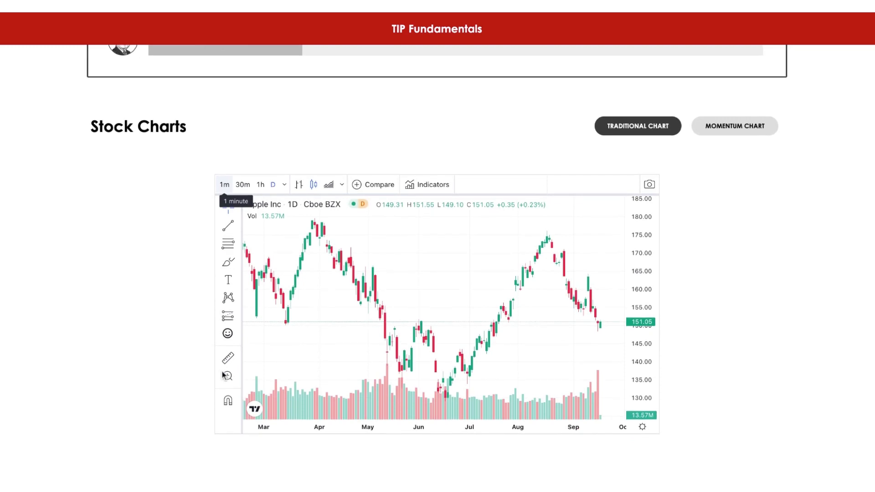
scroll(166, 403, down, 1)
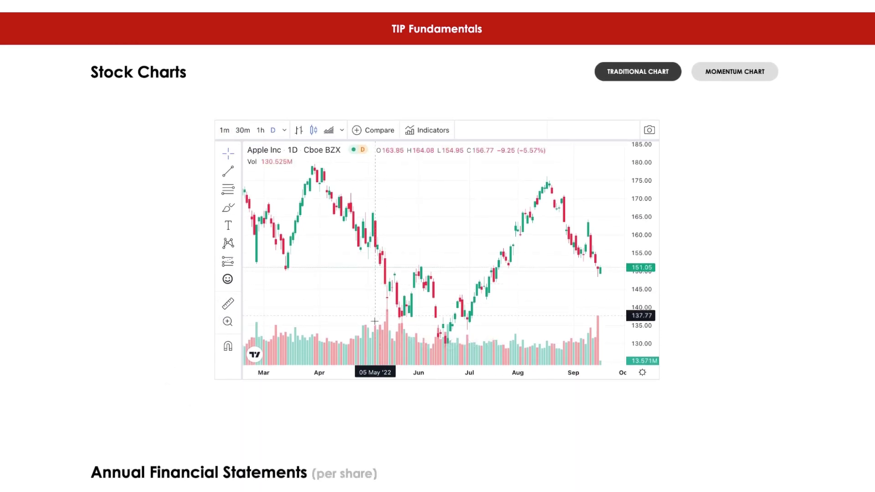
scroll(319, 246, down, 2)
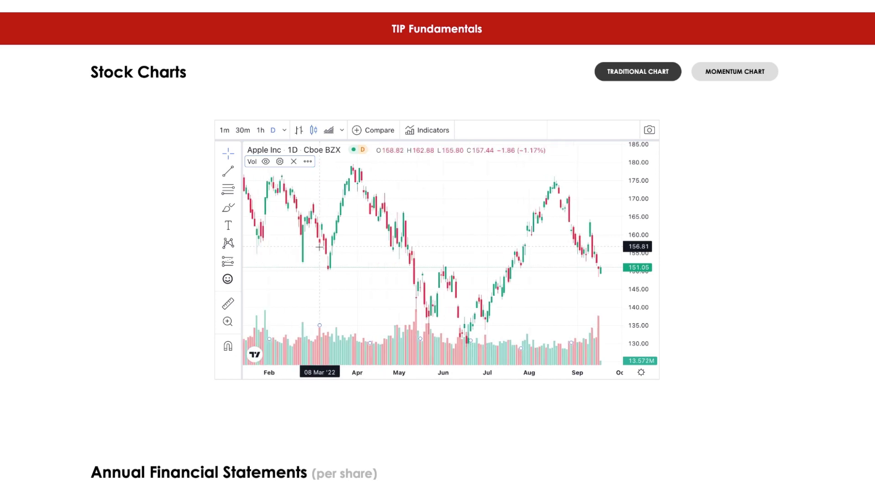
scroll(310, 301, up, 2)
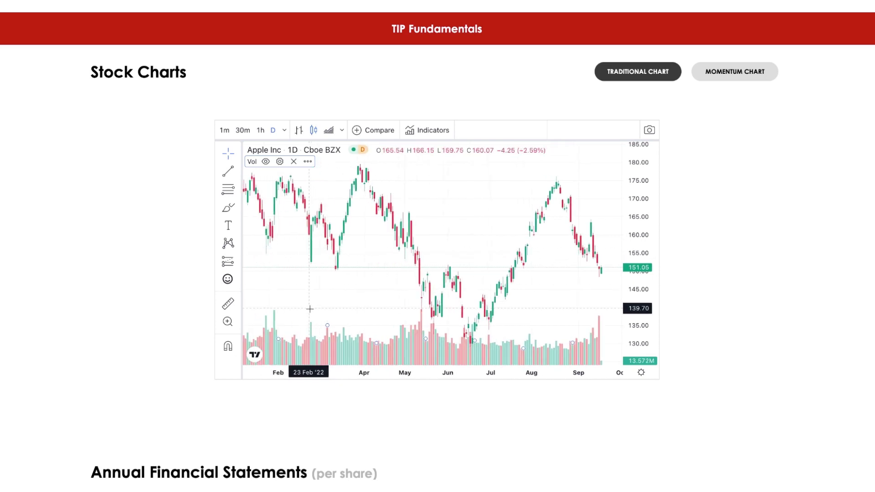
click(728, 75)
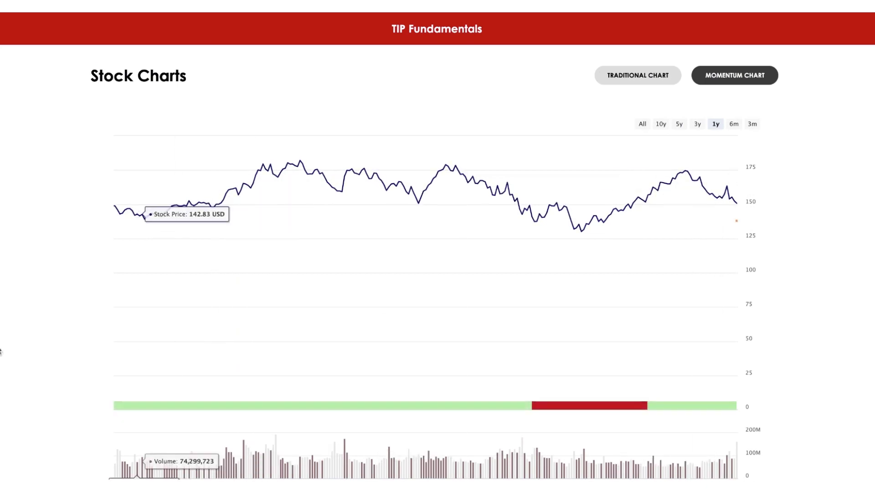
Scroll around Apple's 1-year momentum chart to inspect its green and red momentum bands.
scroll(1, 351, down, 1)
scroll(1, 351, up, 2)
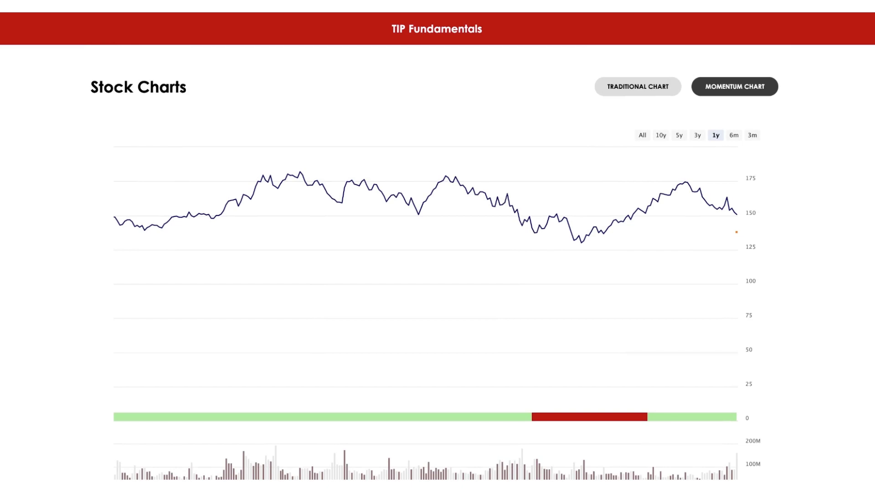
scroll(437, 263, up, 1)
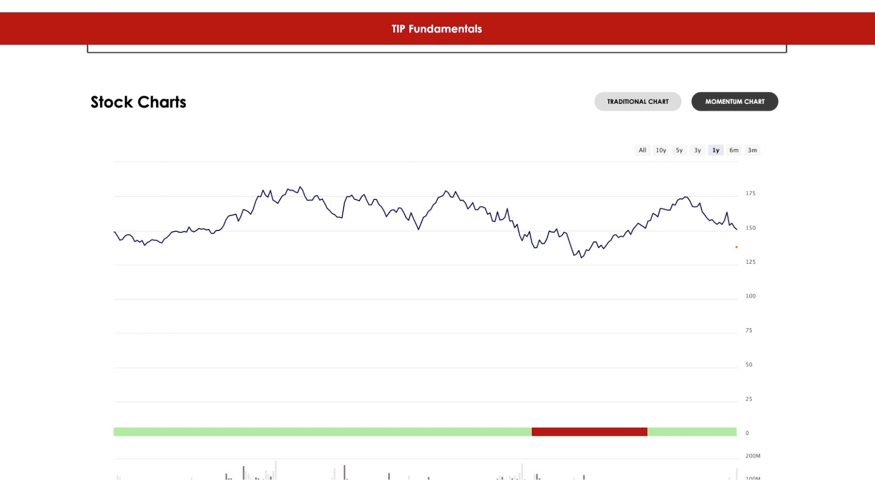
scroll(438, 262, down, 1)
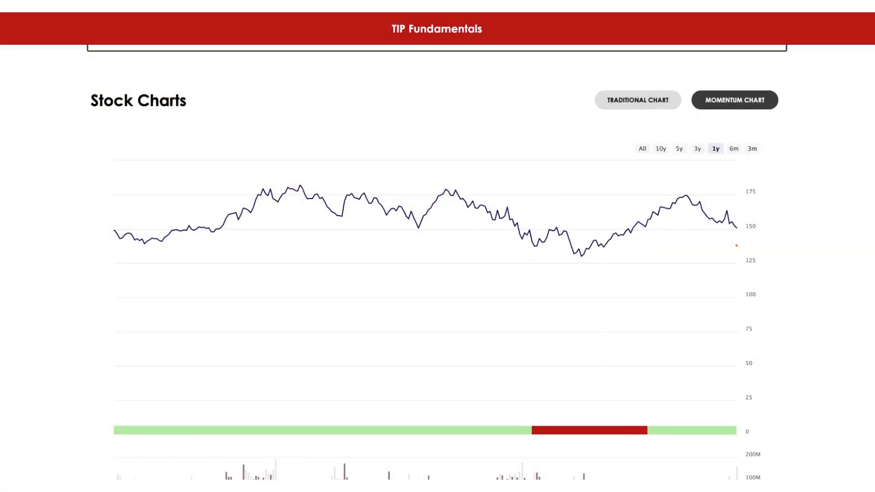
Scroll to Apple's Financials table, with revenue from 156,508 (2012) to 387,542 USD Mil TTM.
scroll(437, 269, down, 4)
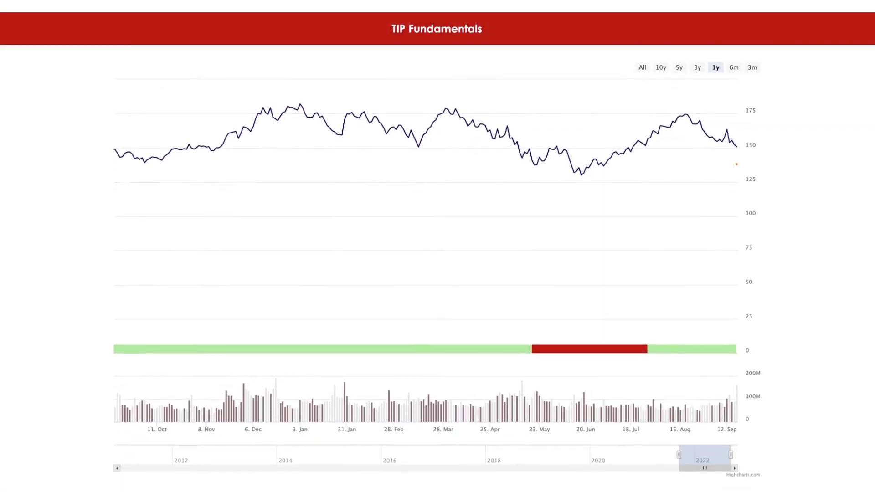
scroll(437, 269, down, 5)
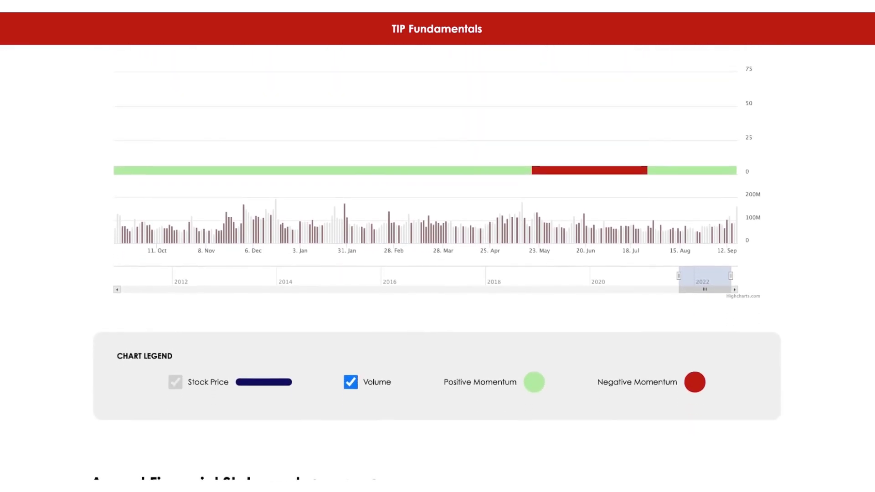
scroll(437, 269, down, 5)
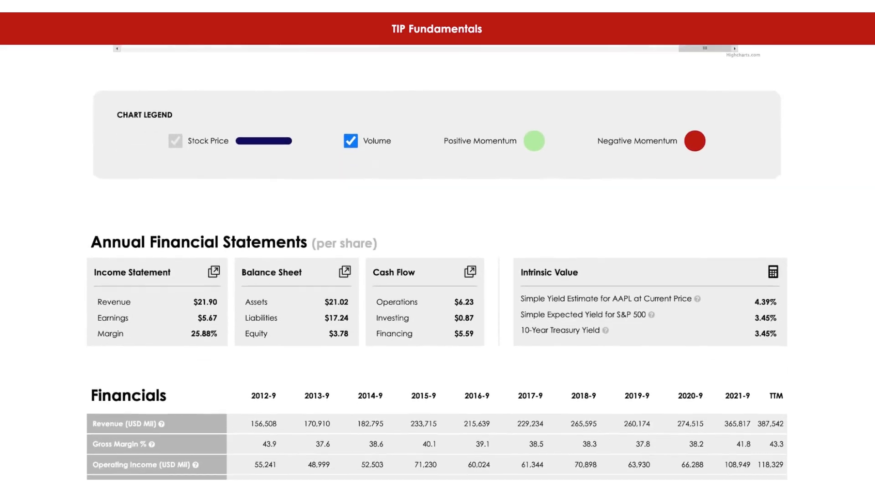
scroll(437, 269, down, 1)
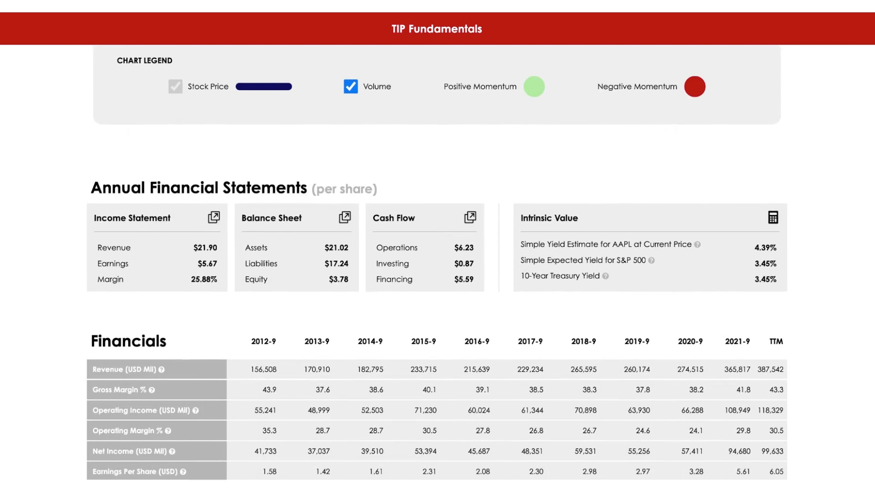
scroll(436, 269, down, 1)
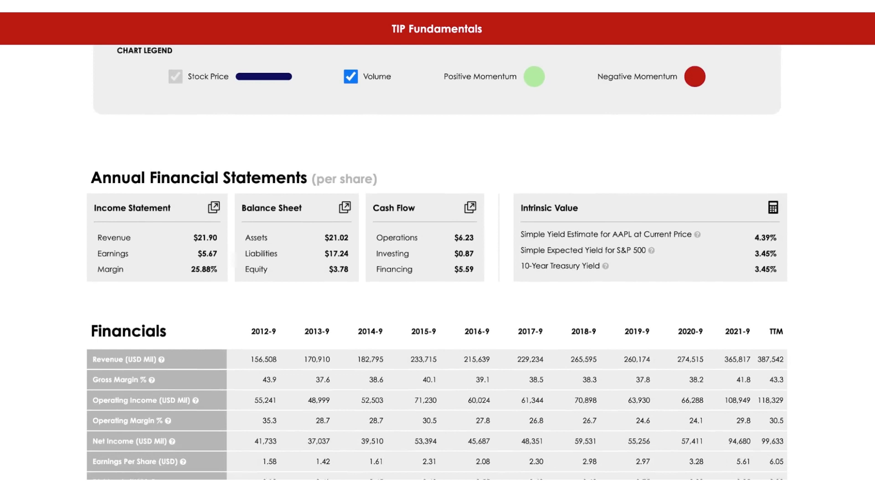
scroll(436, 262, down, 3)
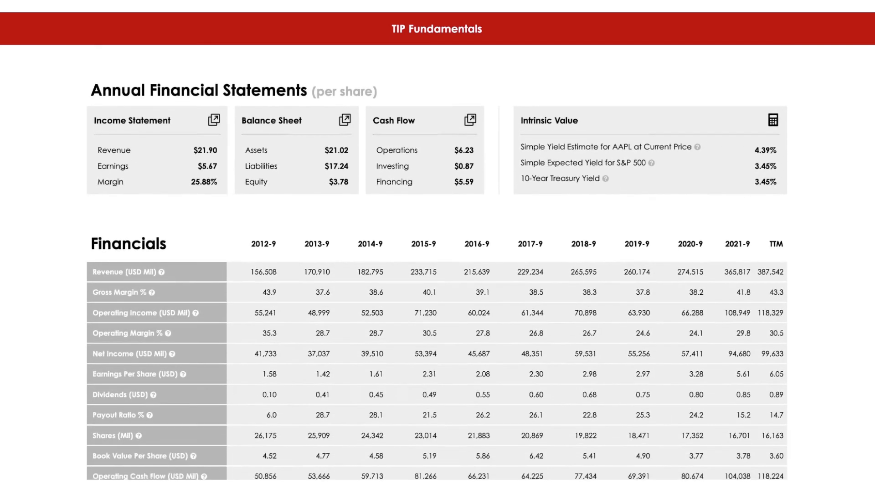
scroll(437, 272, down, 1)
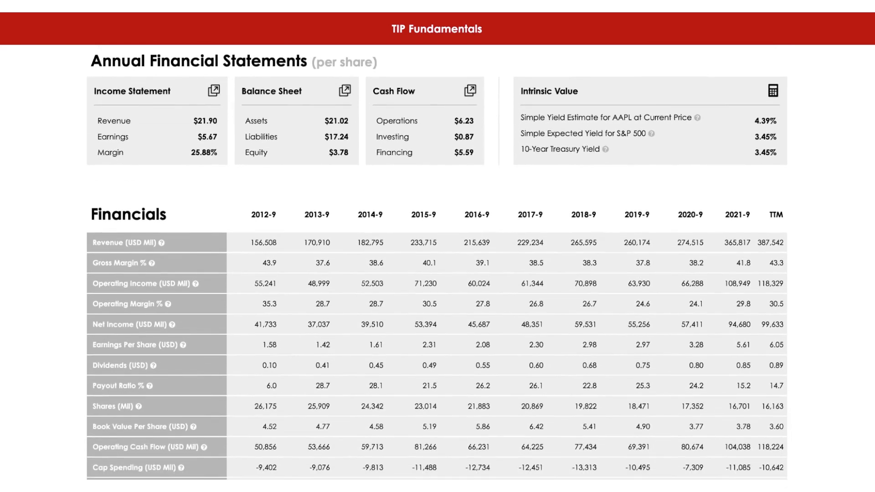
scroll(437, 261, down, 2)
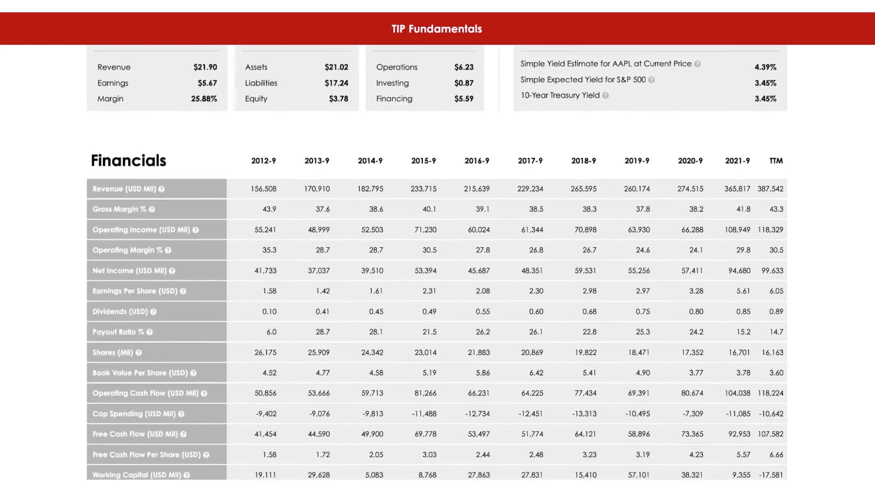
scroll(437, 261, down, 2)
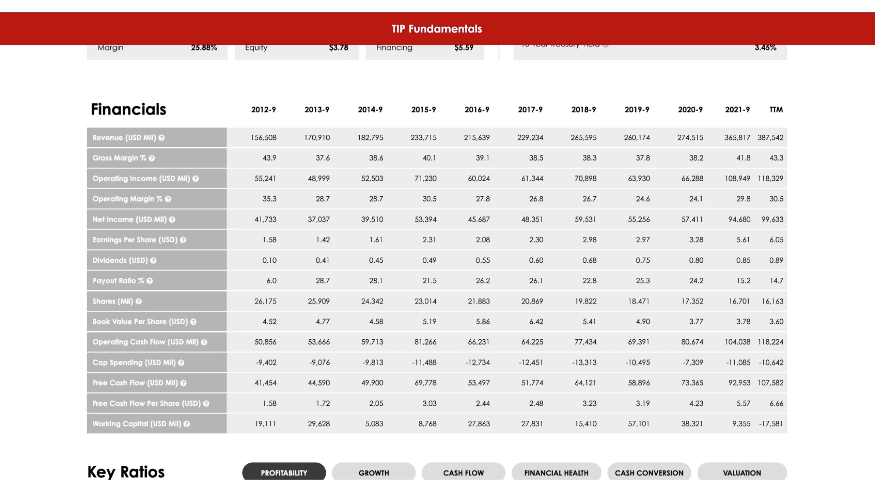
Scroll to Apple's Key Ratios profitability tables, then show the Growth tab's revenue and income growth.
scroll(437, 263, down, 4)
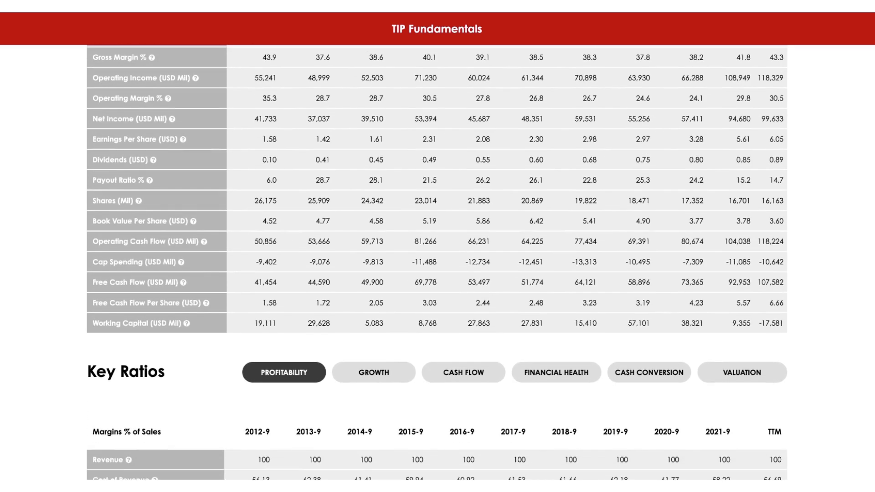
scroll(437, 263, down, 1)
scroll(437, 262, down, 3)
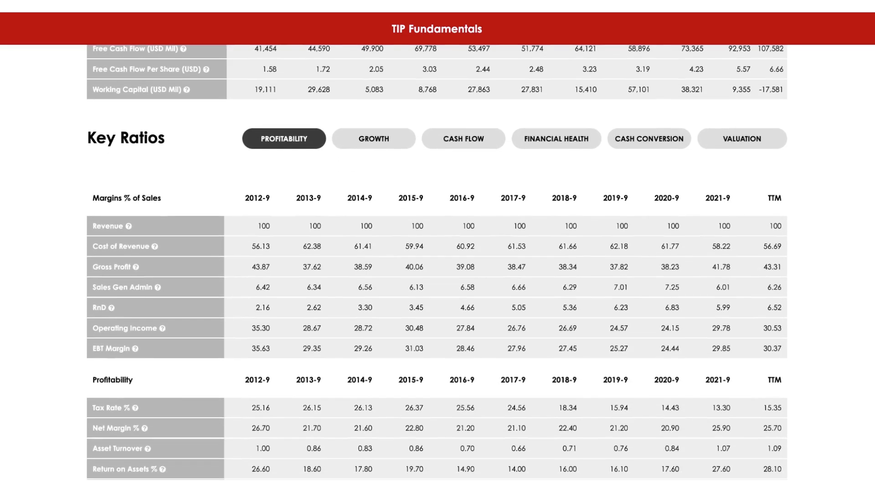
scroll(437, 263, down, 1)
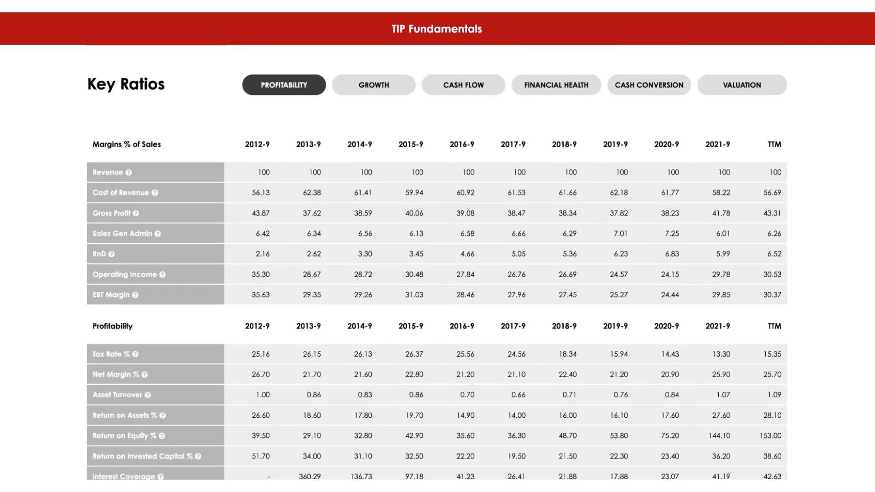
click(340, 86)
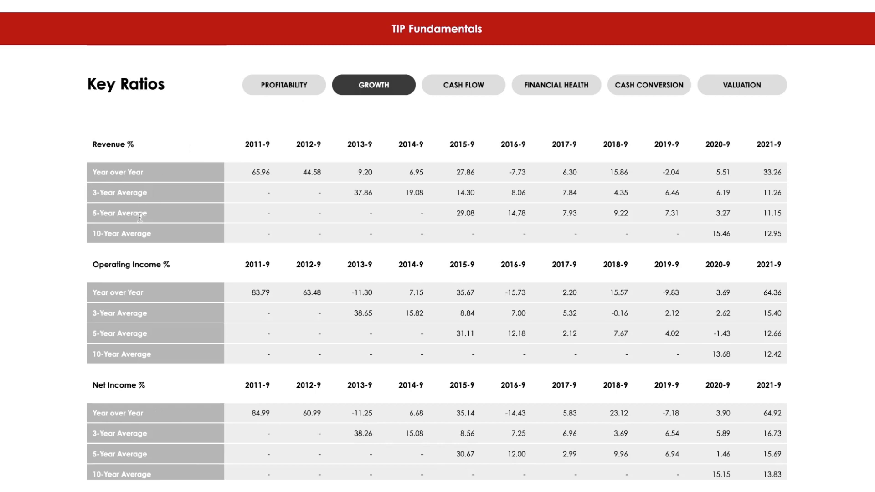
Review Apple's cash flow ratios, then its financial health balance sheet ratios.
scroll(455, 96, down, 1)
click(455, 94)
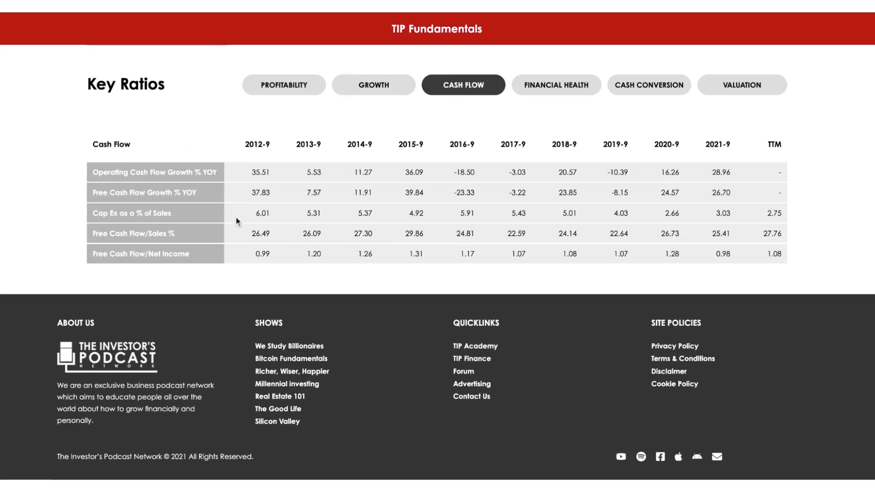
scroll(234, 219, up, 2)
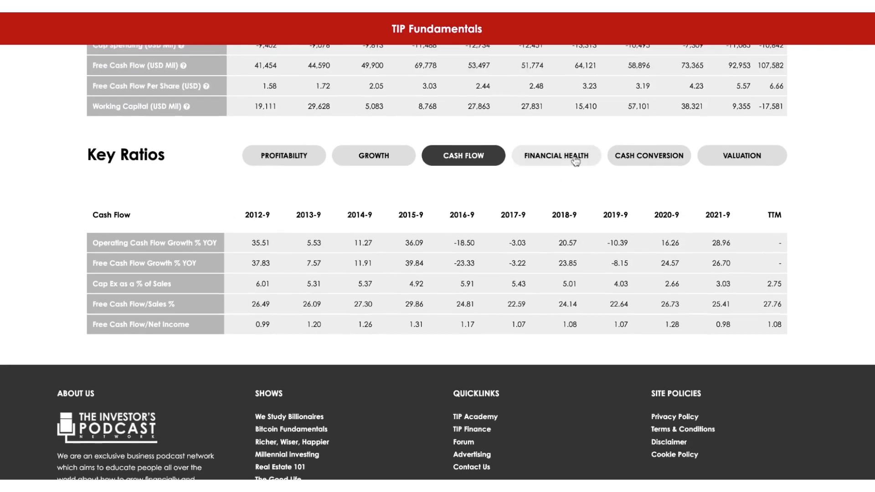
click(572, 156)
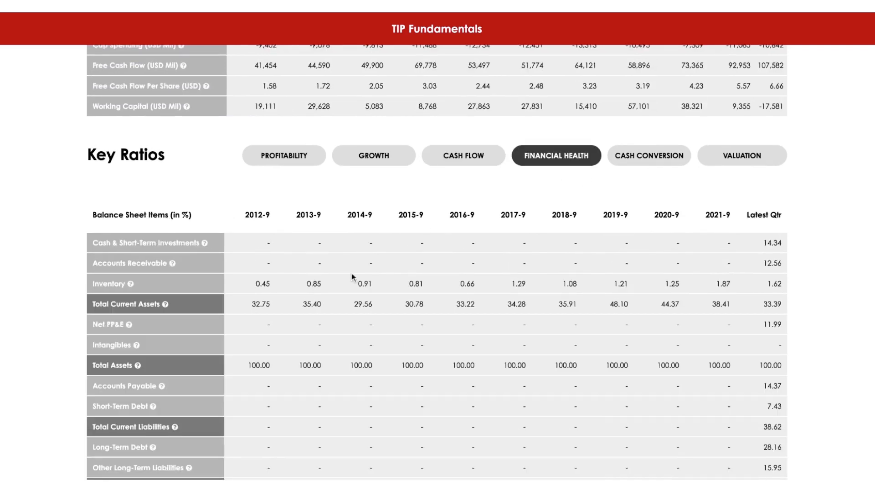
scroll(352, 277, down, 2)
scroll(353, 277, down, 2)
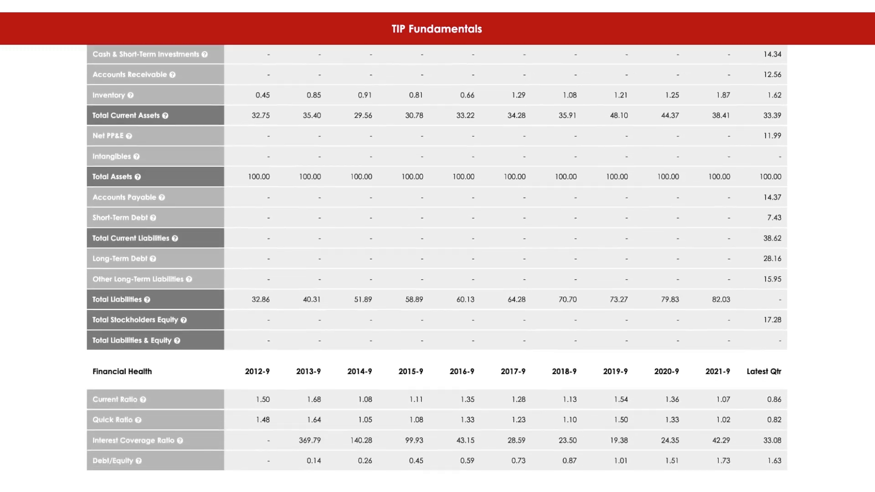
scroll(437, 262, up, 3)
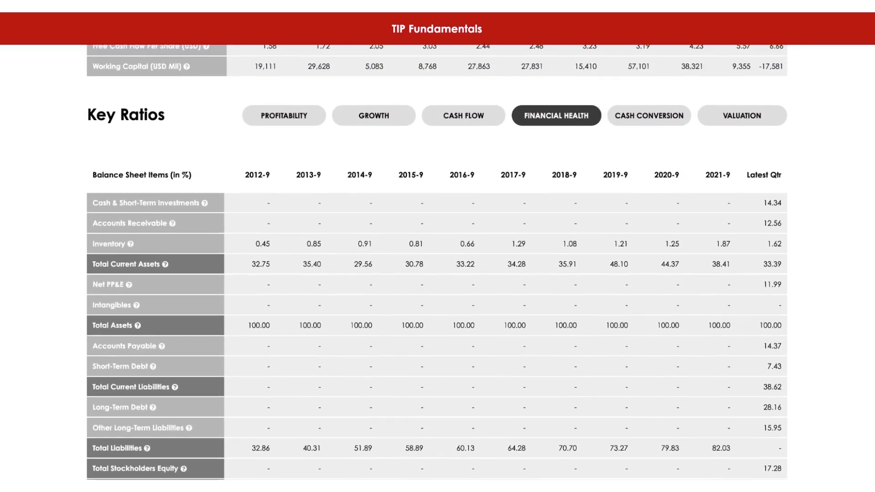
Show Apple's Valuation ratios against 3-, 5- and 10-year averages, then scroll up to Financials.
click(738, 122)
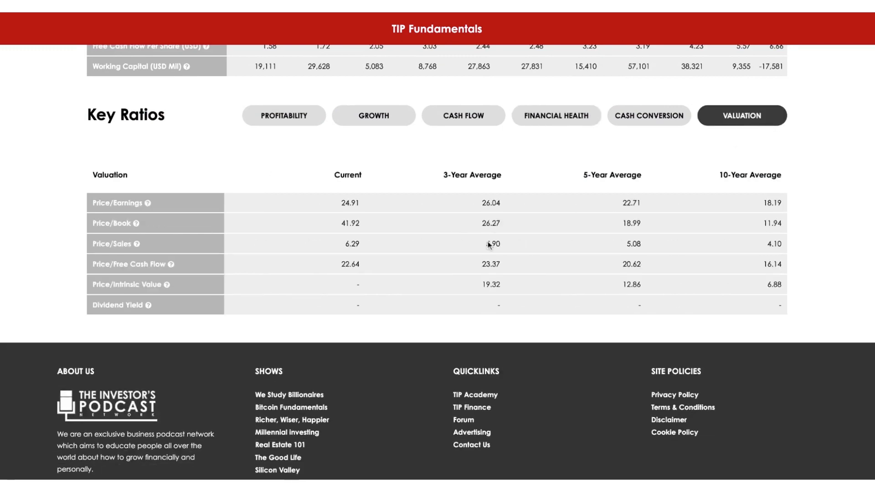
scroll(489, 245, up, 2)
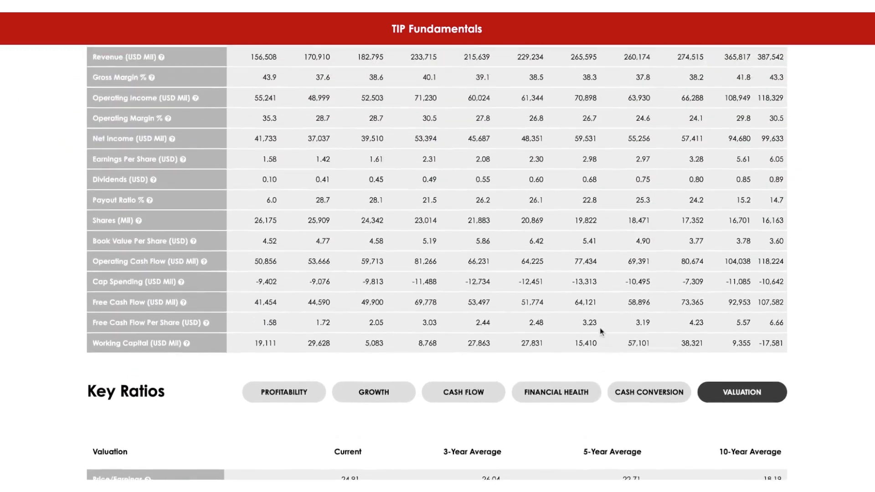
scroll(600, 328, up, 3)
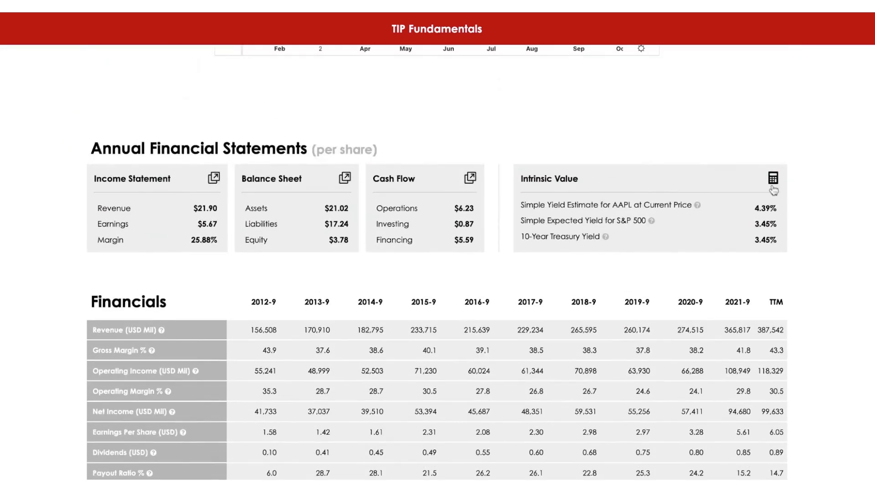
Bring up Apple's intrinsic value calculator and review its 10%, 4% and 0% growth inputs and FCF chart.
click(772, 181)
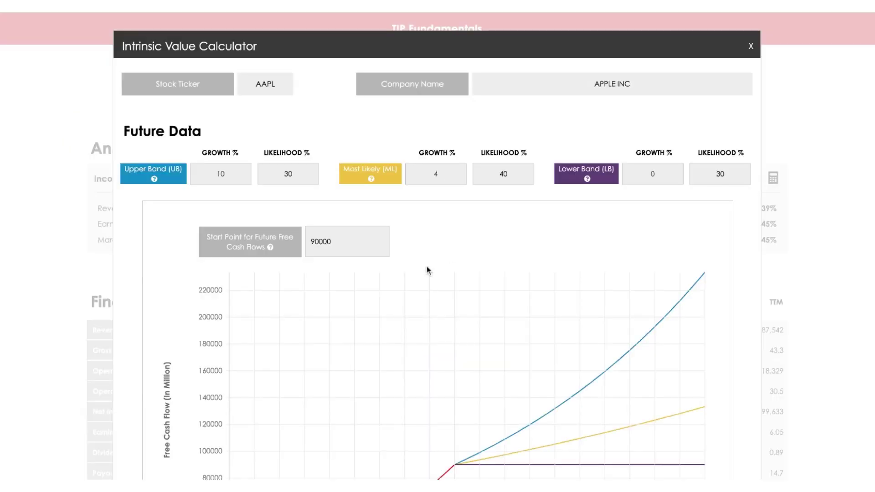
scroll(428, 269, down, 1)
scroll(428, 269, down, 3)
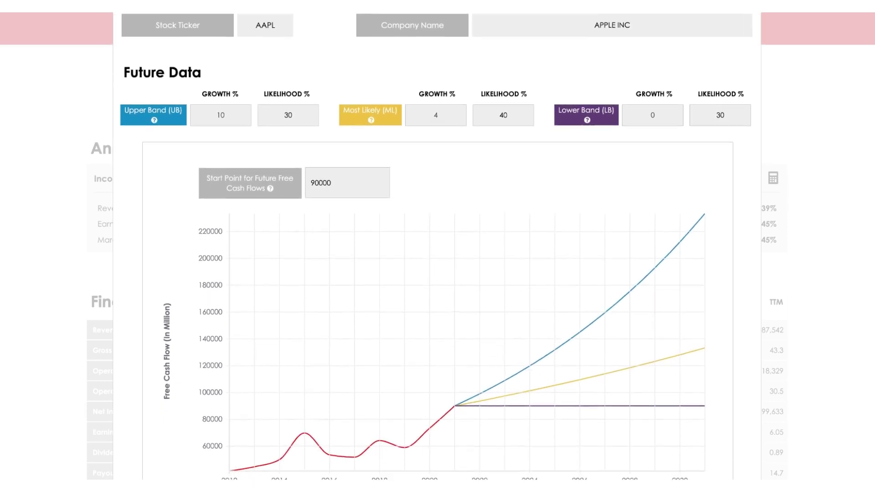
scroll(428, 270, down, 3)
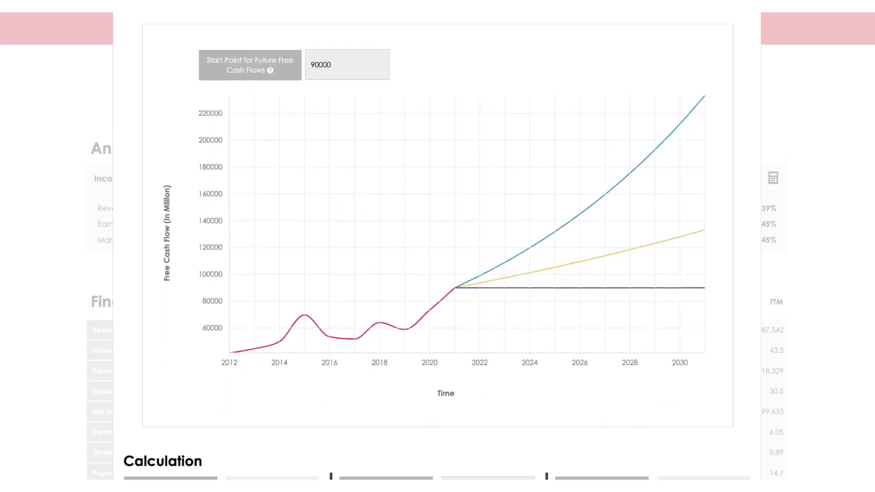
scroll(436, 246, up, 3)
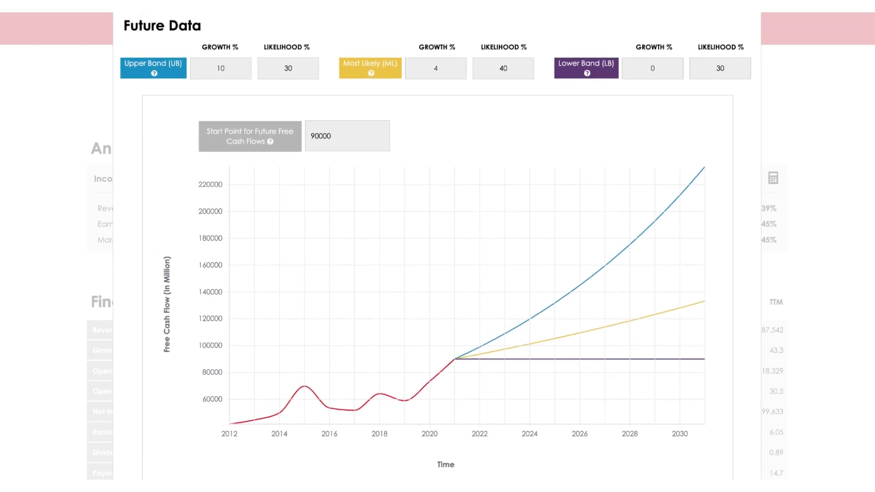
scroll(437, 246, up, 1)
scroll(436, 245, up, 1)
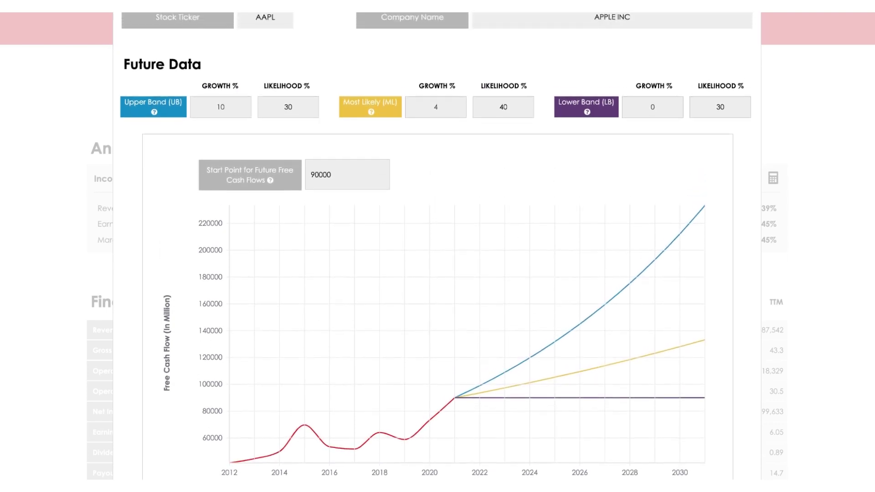
scroll(437, 247, up, 1)
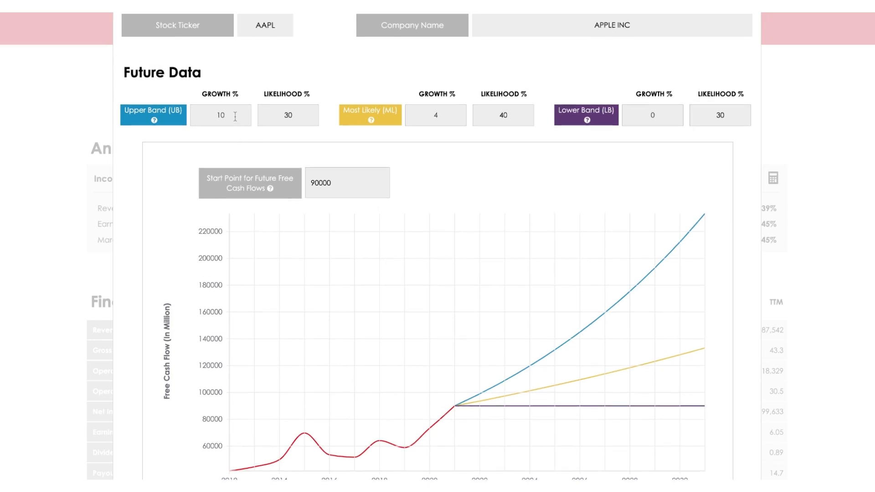
scroll(268, 257, down, 1)
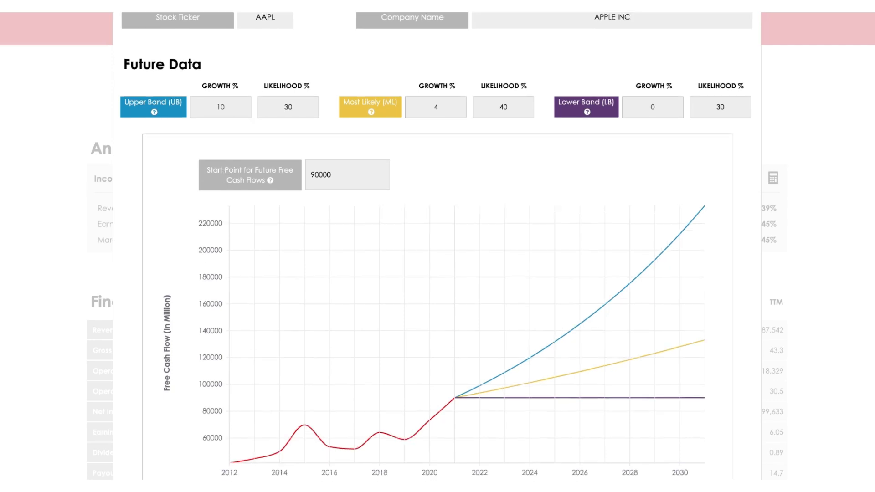
scroll(437, 246, up, 1)
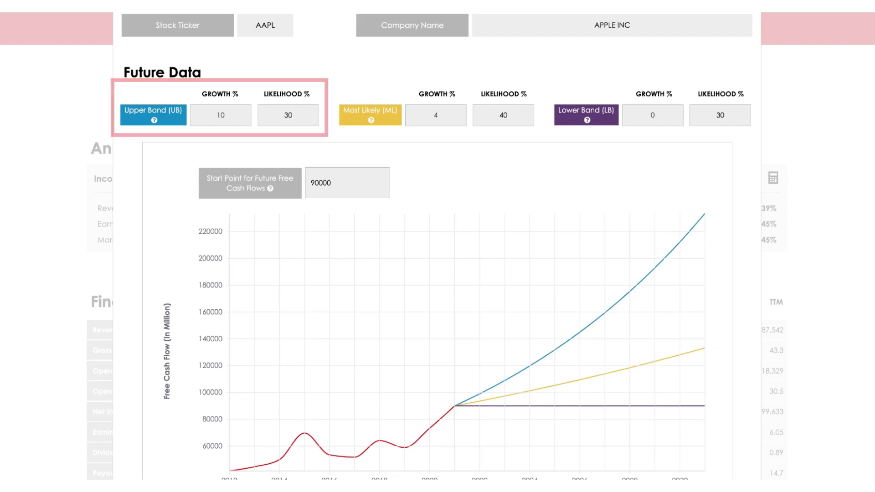
scroll(437, 273, down, 1)
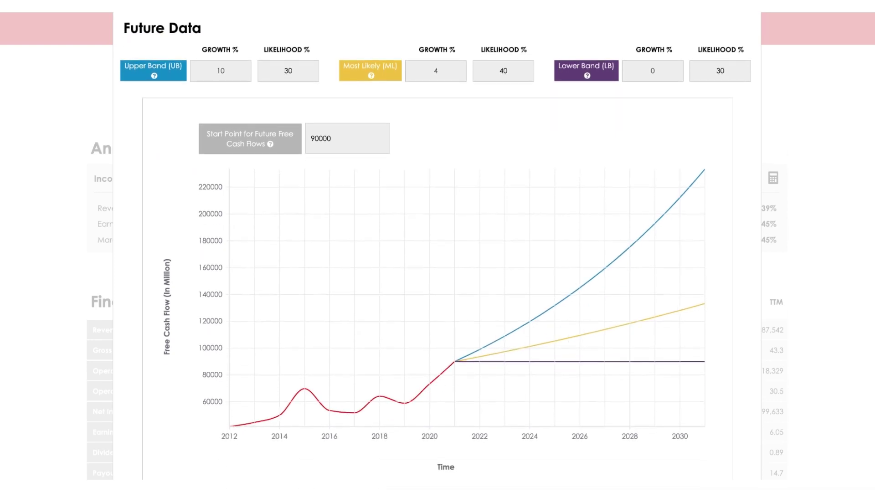
scroll(437, 274, up, 1)
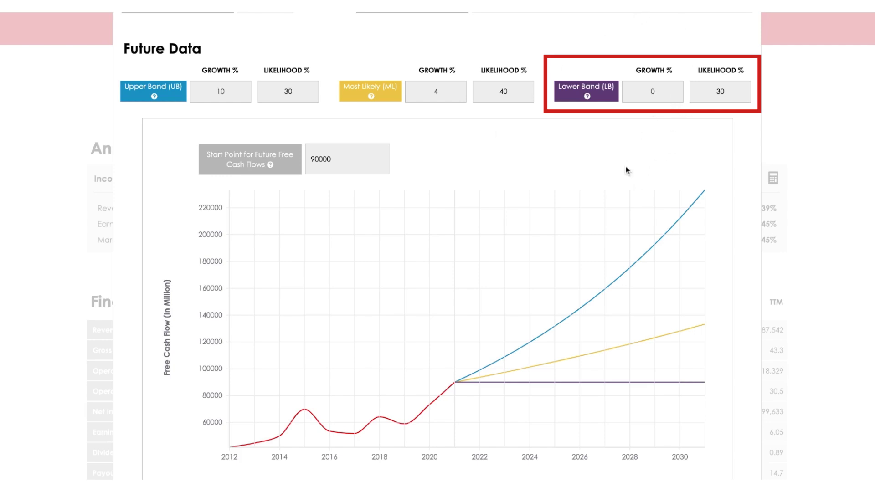
scroll(626, 170, down, 1)
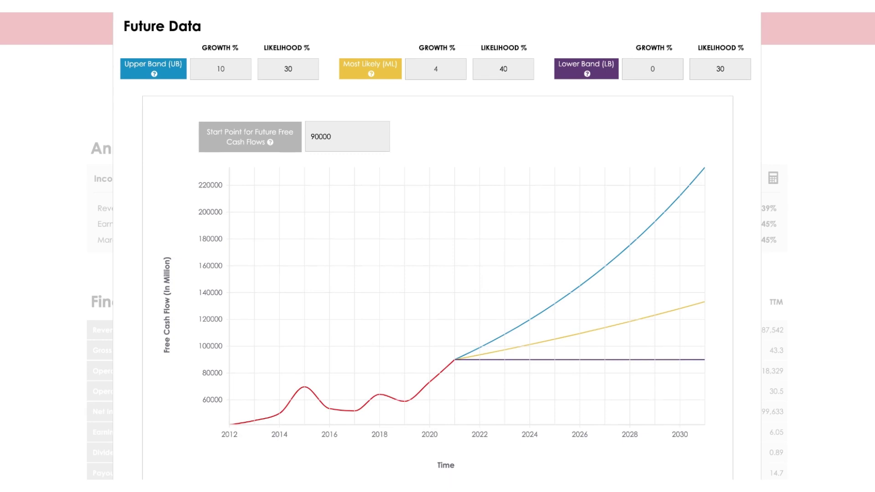
scroll(435, 241, down, 1)
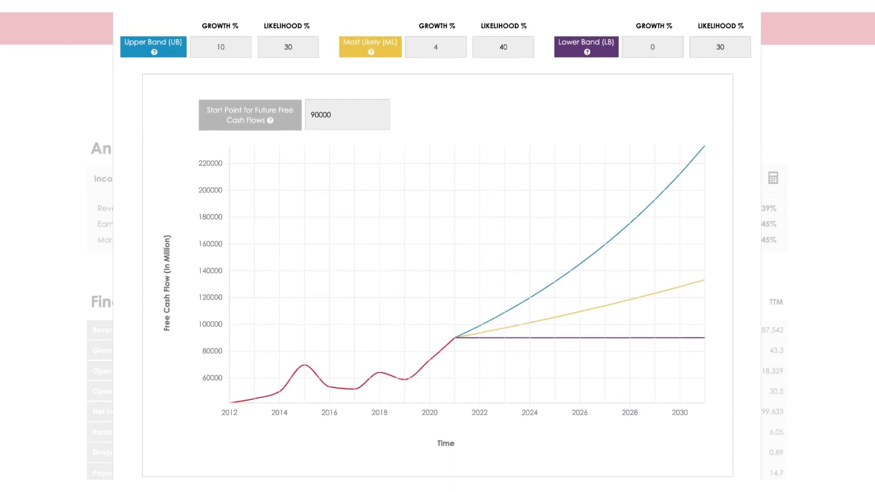
scroll(438, 247, down, 5)
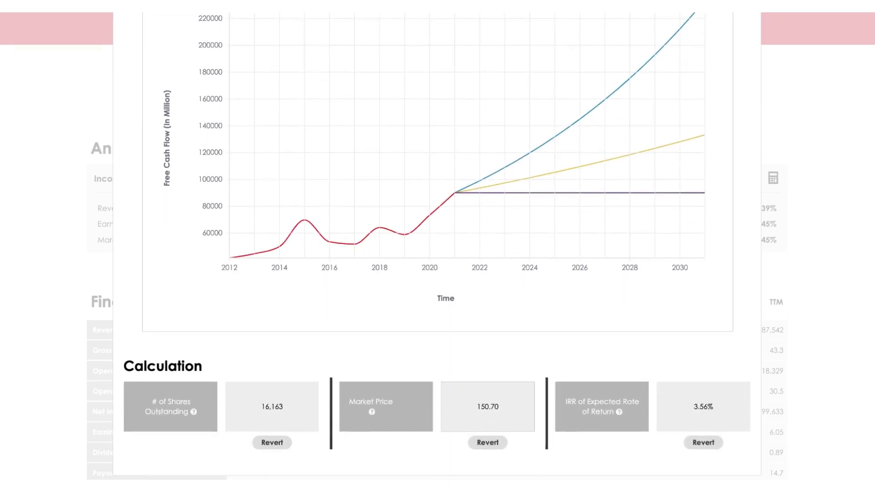
Change Apple's expected rate of return (IRR) to 6% so the price recalculates to 107.45.
scroll(437, 246, down, 1)
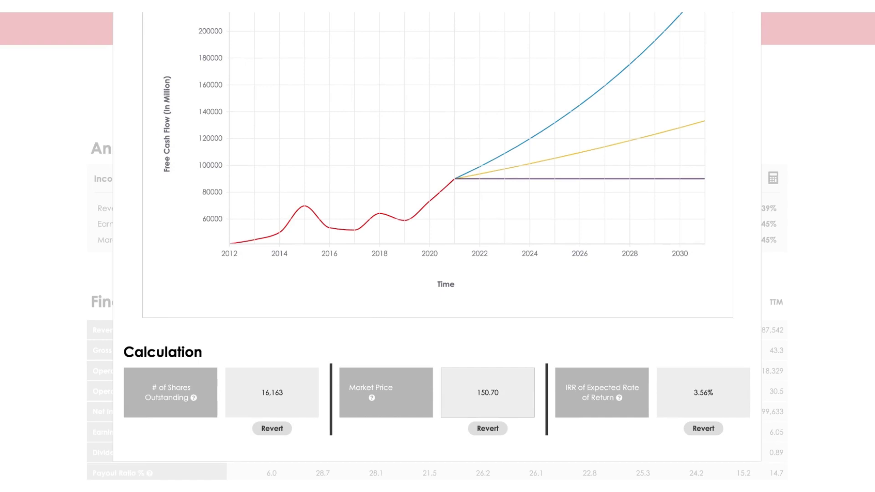
drag(693, 393, 702, 395)
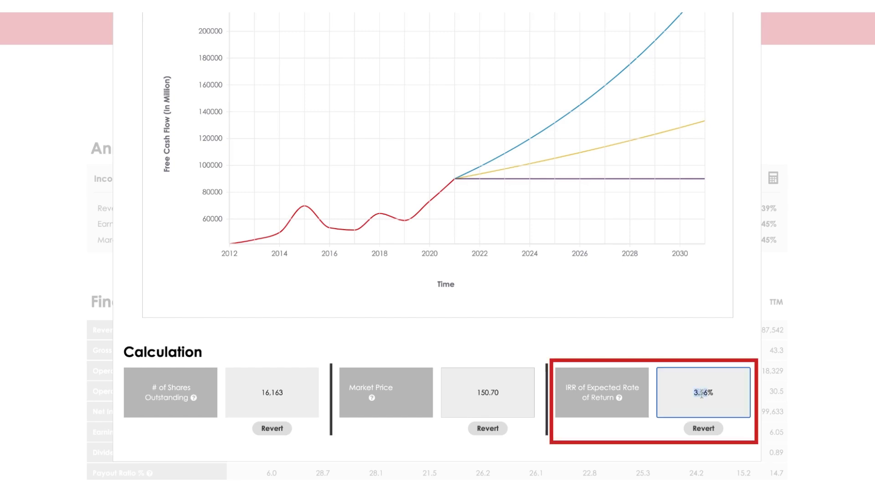
text(6)
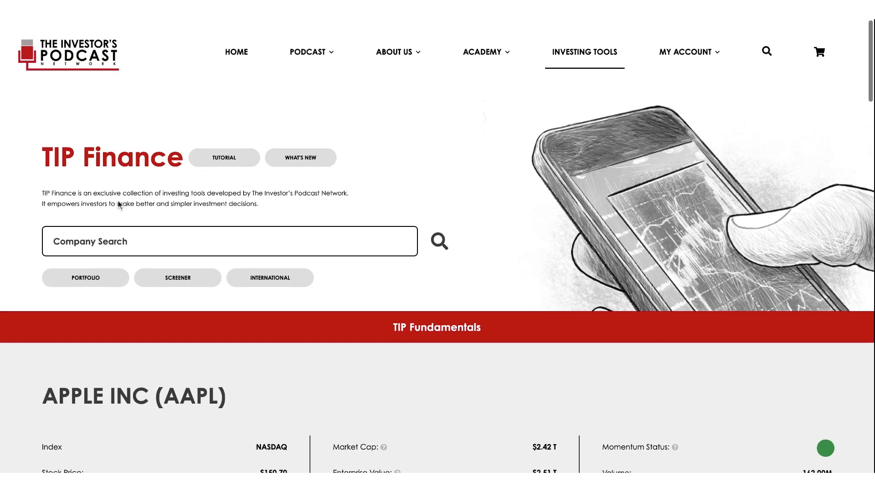
Go to Portfolio, scroll past the Watch List and notifications, and start a new price notification.
click(86, 279)
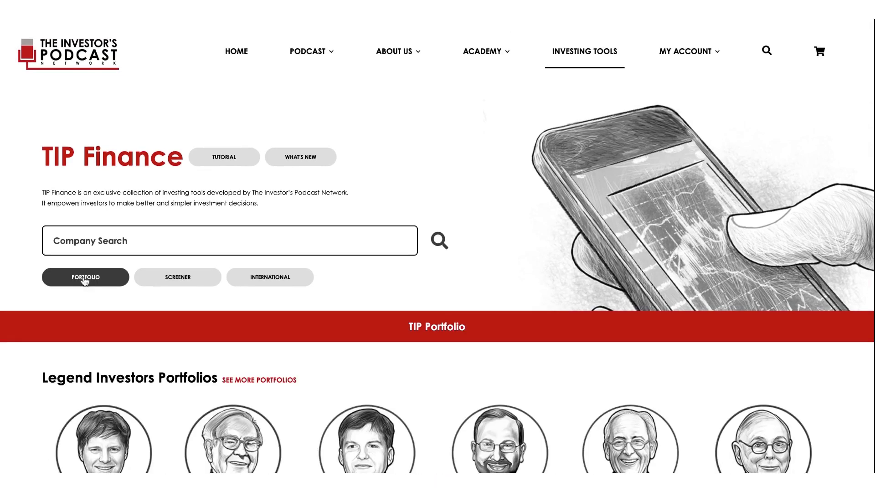
scroll(209, 308, down, 15)
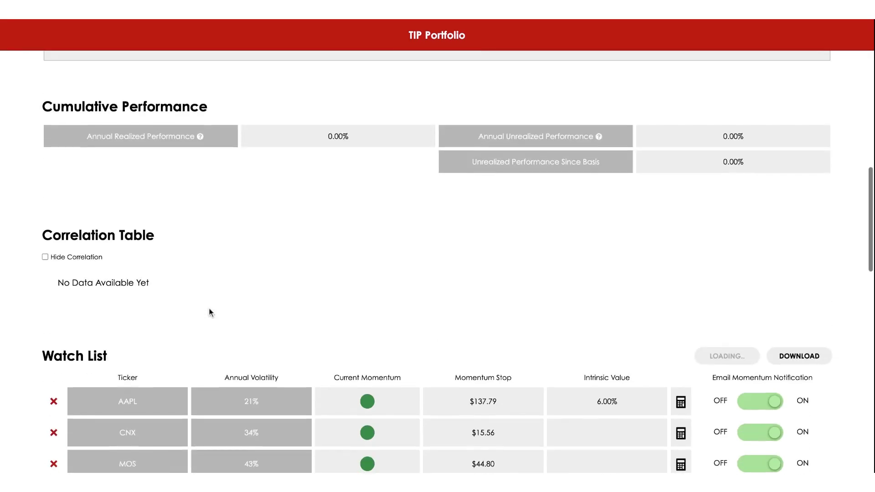
scroll(214, 335, down, 1)
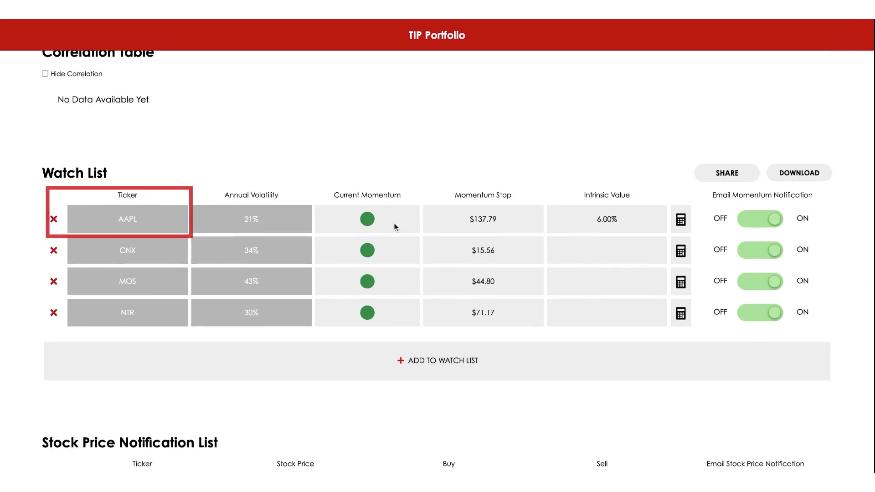
scroll(410, 269, down, 1)
scroll(410, 269, down, 6)
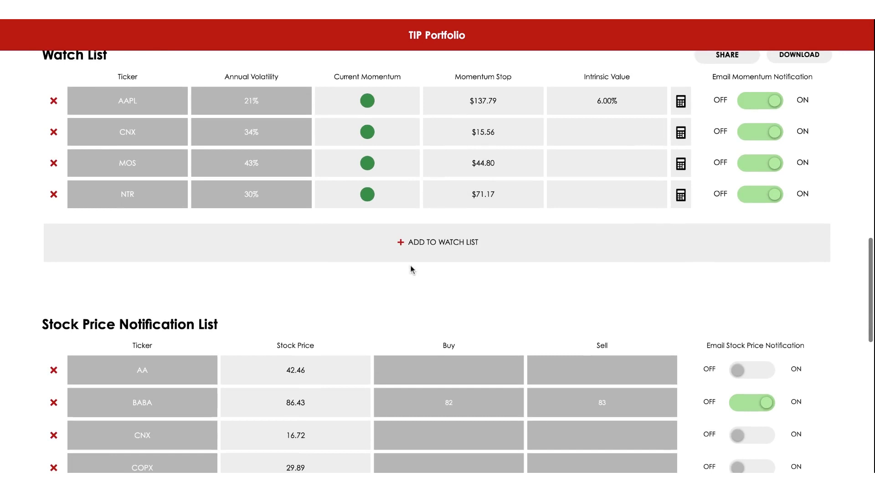
scroll(438, 269, down, 8)
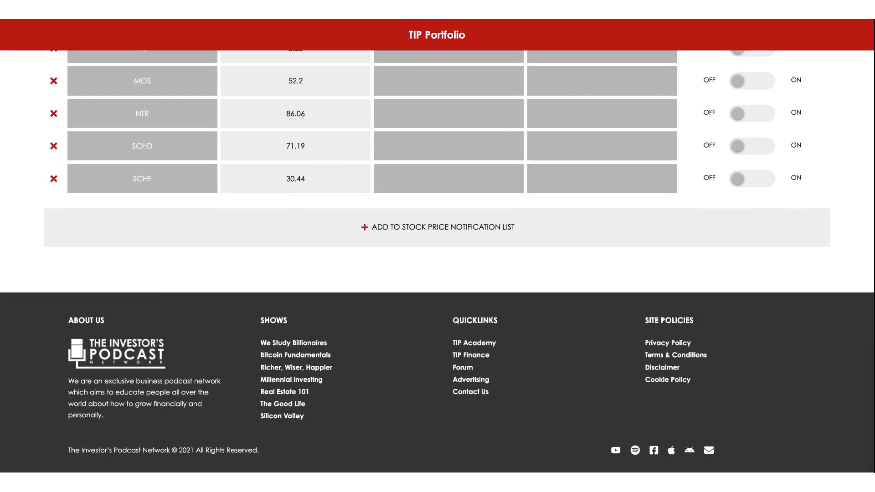
click(424, 257)
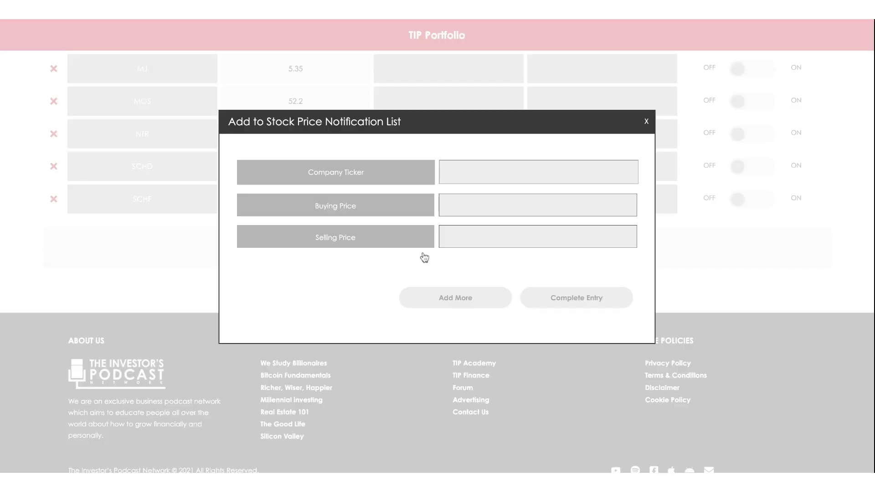
Save an AAPL (Apple Inc) price alert with buying price 107 and selling price 137.79.
click(506, 176)
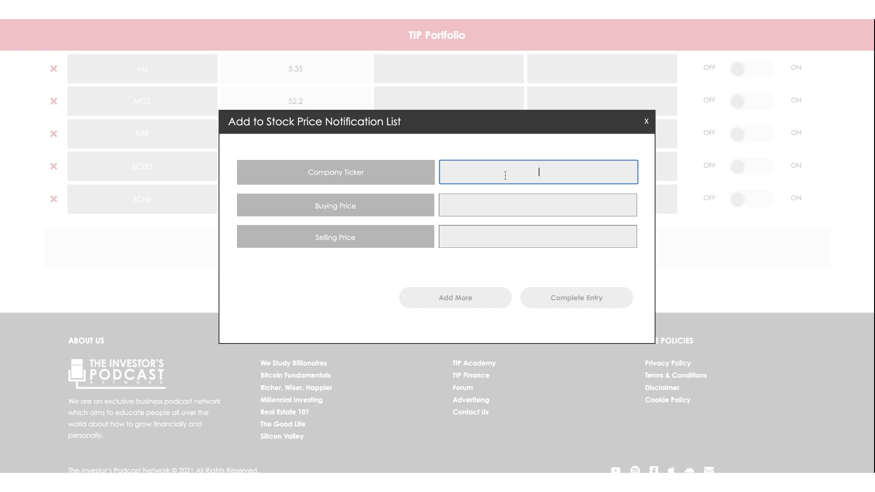
text(AAPL)
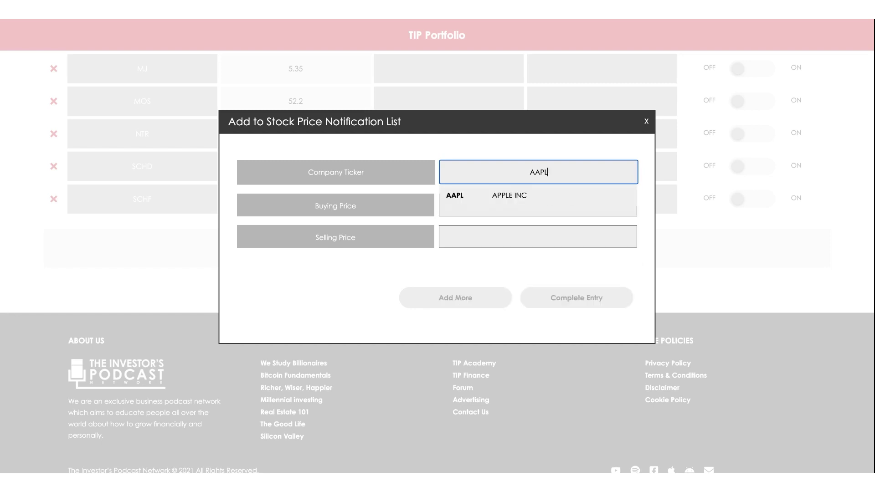
click(391, 208)
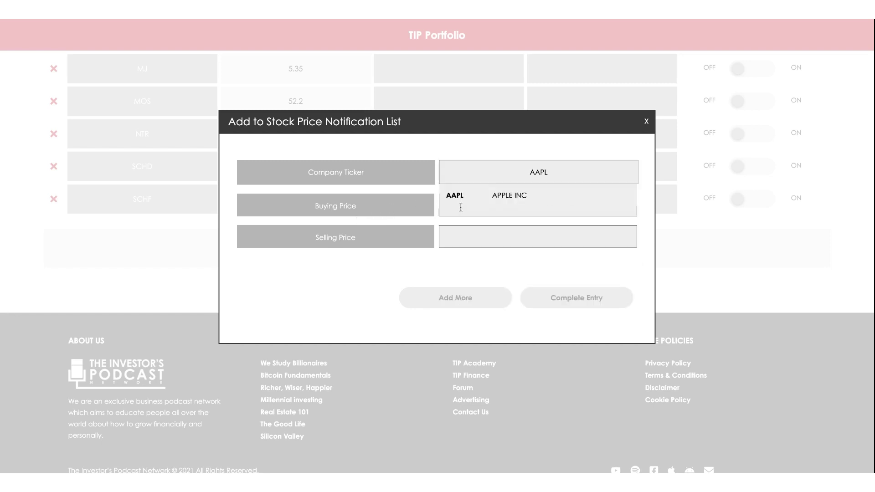
click(465, 236)
click(500, 201)
click(490, 210)
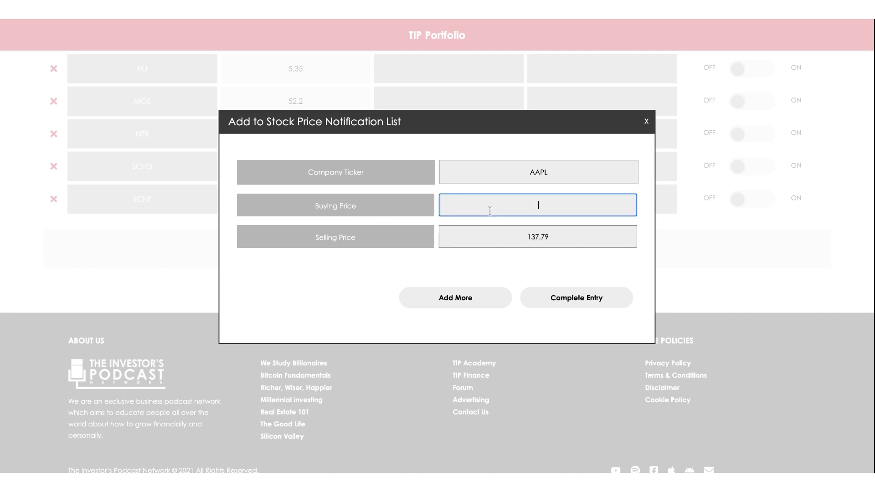
text(107)
click(363, 302)
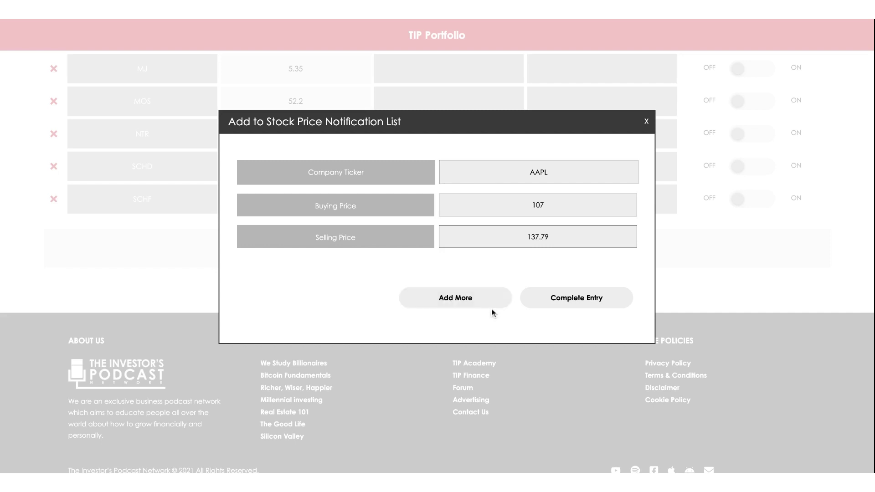
click(562, 301)
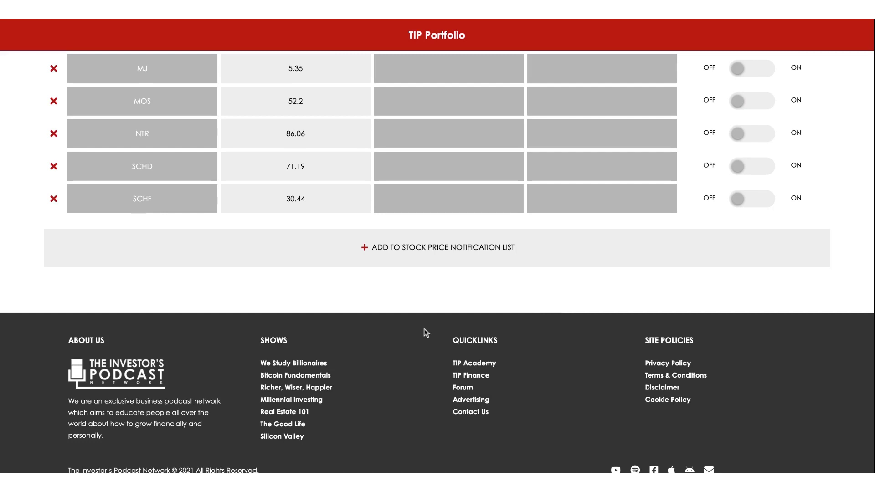
Scroll up to the Portfolio section and bring up the Add to Portfolio form.
scroll(424, 330, up, 5)
scroll(438, 262, up, 15)
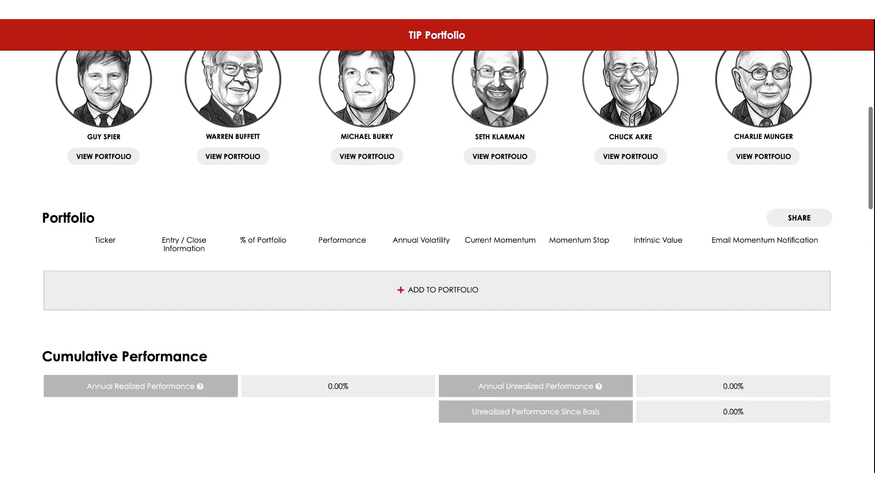
click(413, 282)
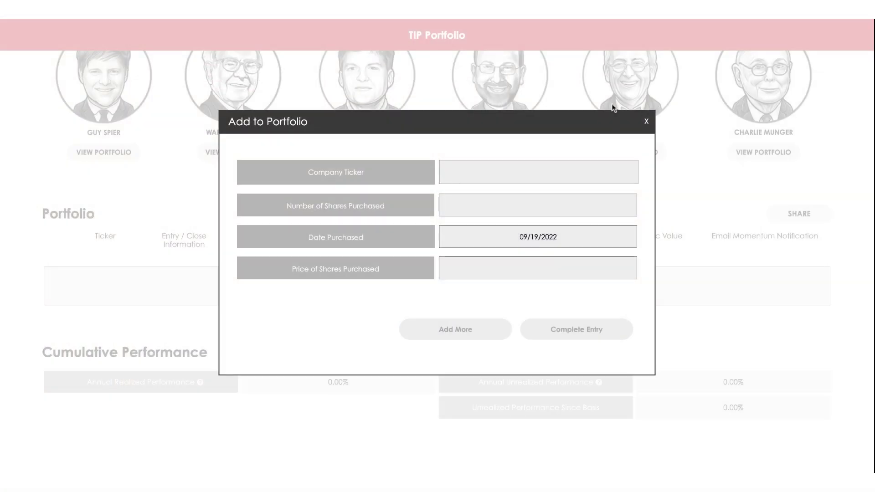
Dismiss the Add to Portfolio form unfilled, keeping the portfolio at 0.00% performance.
click(646, 120)
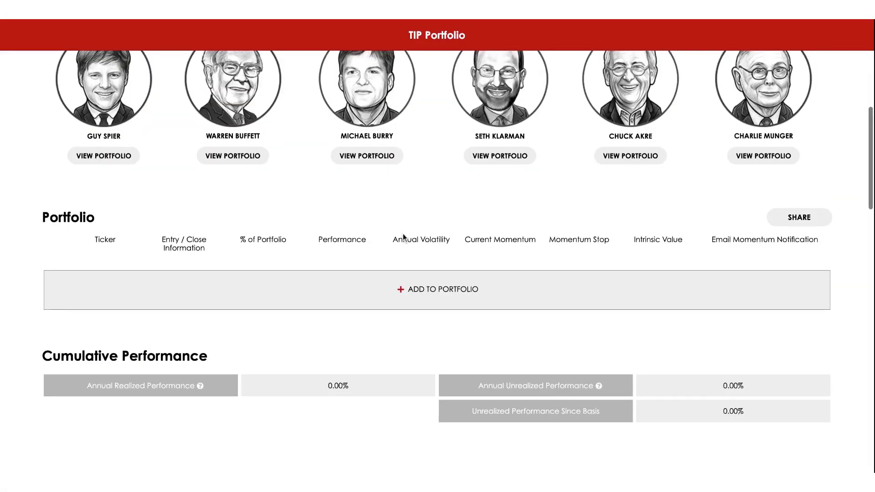
Scroll up to Legend Investors Portfolios and view Warren Buffett's 45-stock portfolio.
scroll(401, 235, up, 1)
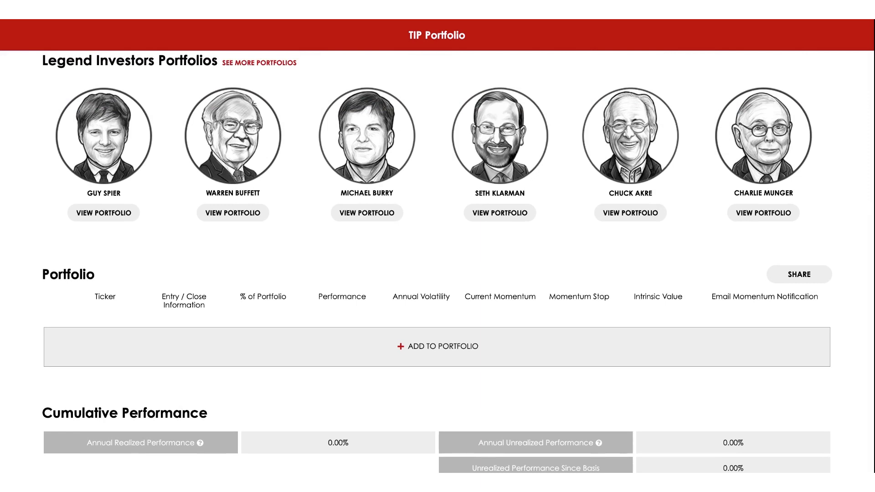
scroll(437, 264, up, 1)
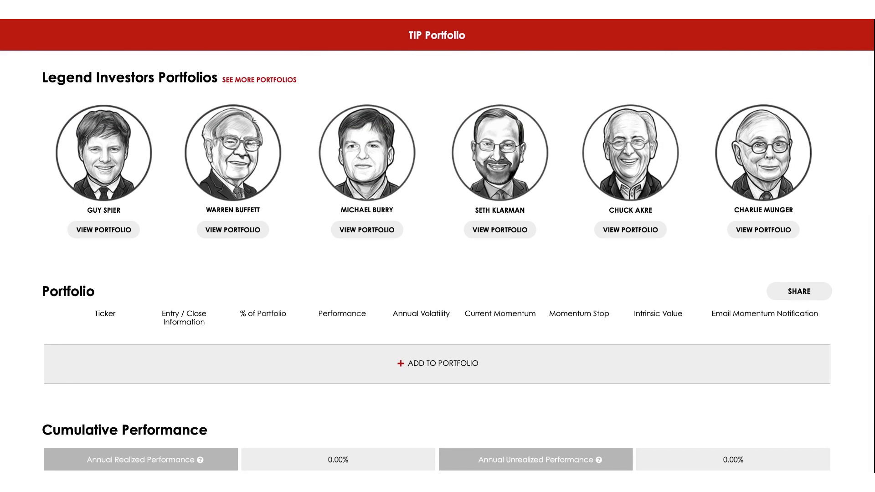
click(225, 236)
scroll(280, 218, down, 1)
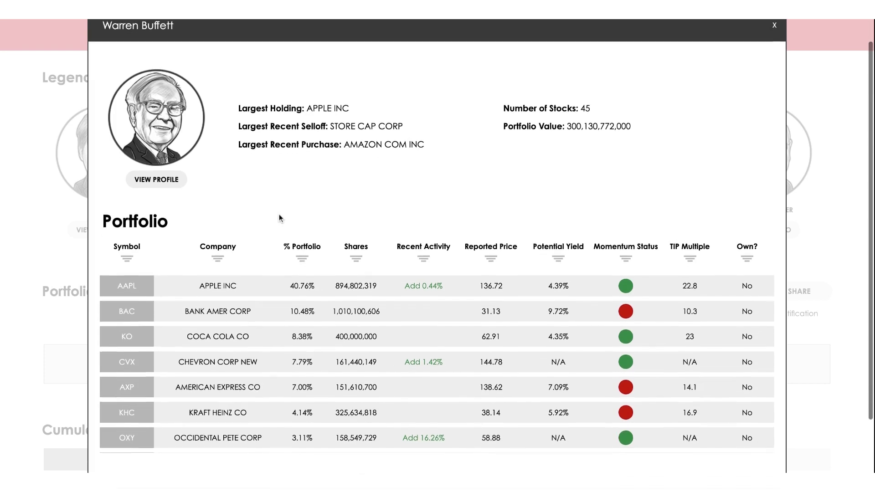
scroll(279, 215, down, 2)
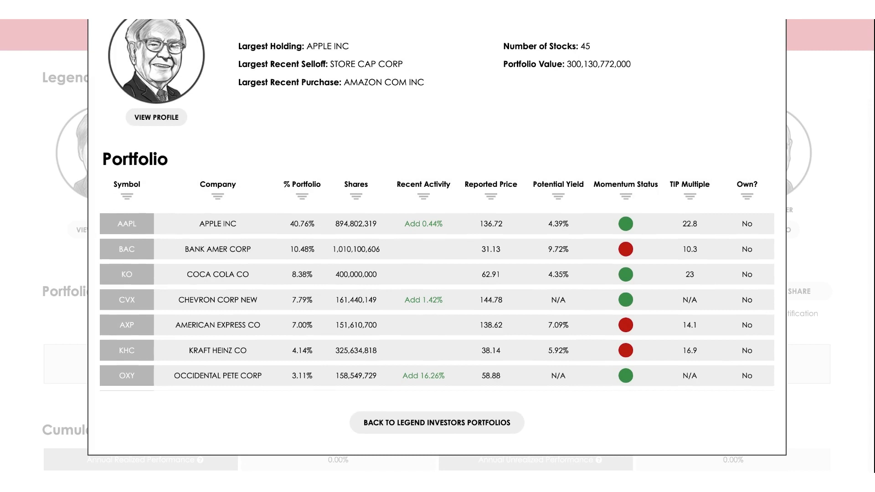
scroll(383, 297, down, 3)
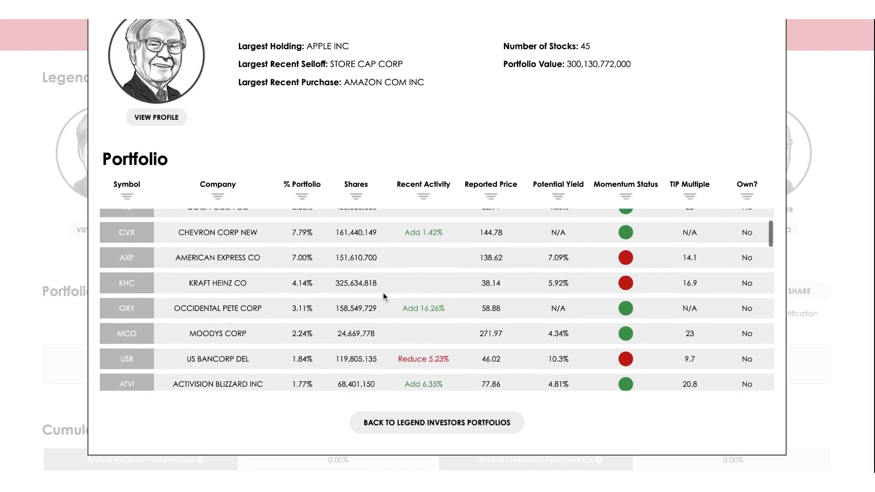
scroll(383, 296, down, 3)
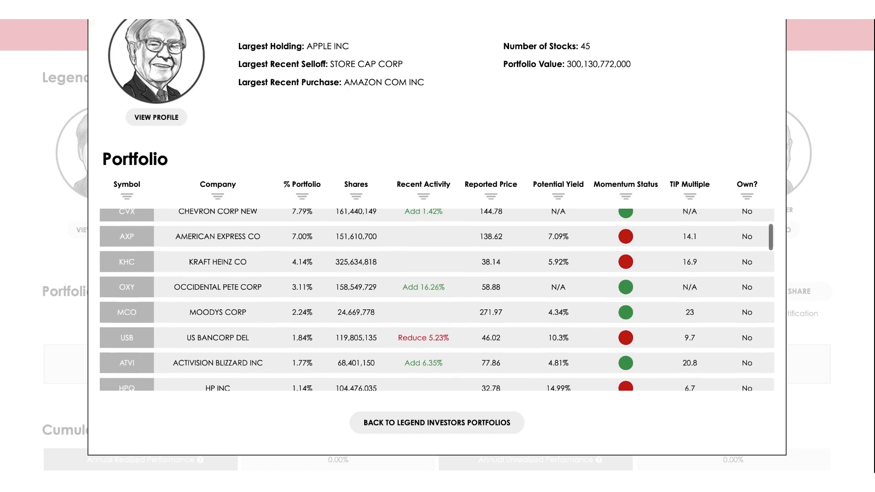
scroll(383, 296, down, 2)
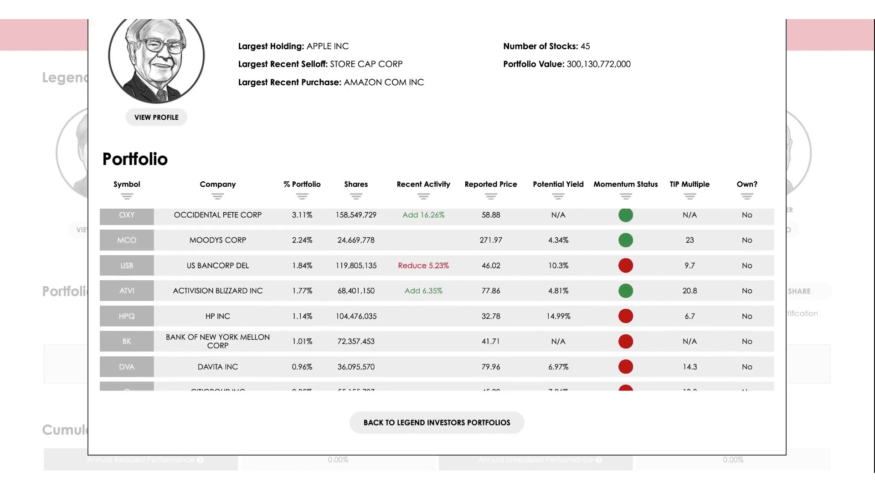
scroll(437, 299, down, 1)
scroll(437, 300, down, 3)
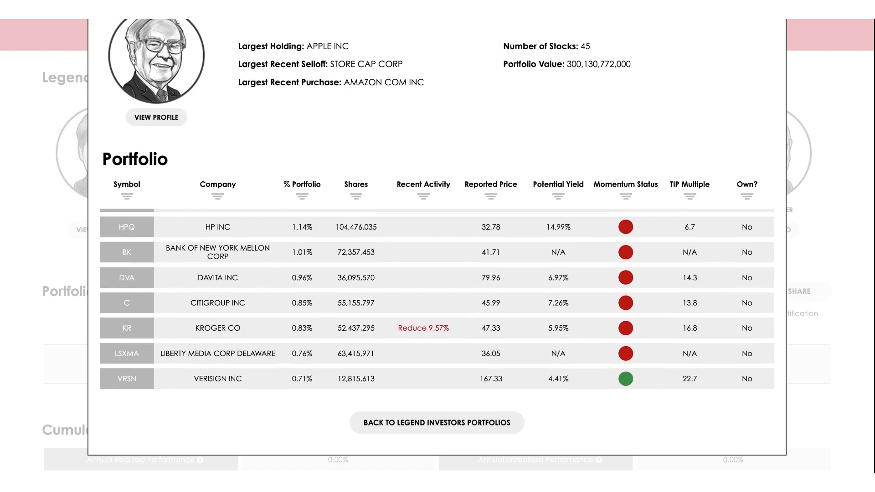
scroll(437, 299, down, 7)
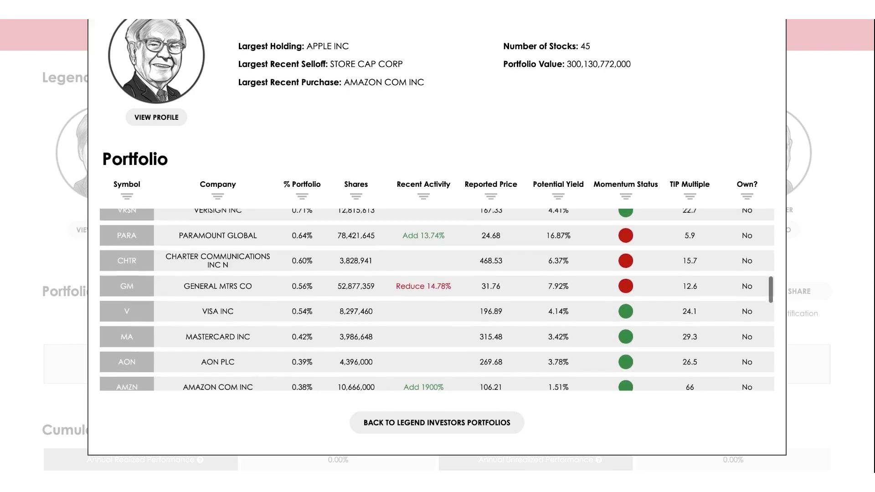
scroll(437, 299, up, 20)
scroll(437, 299, up, 3)
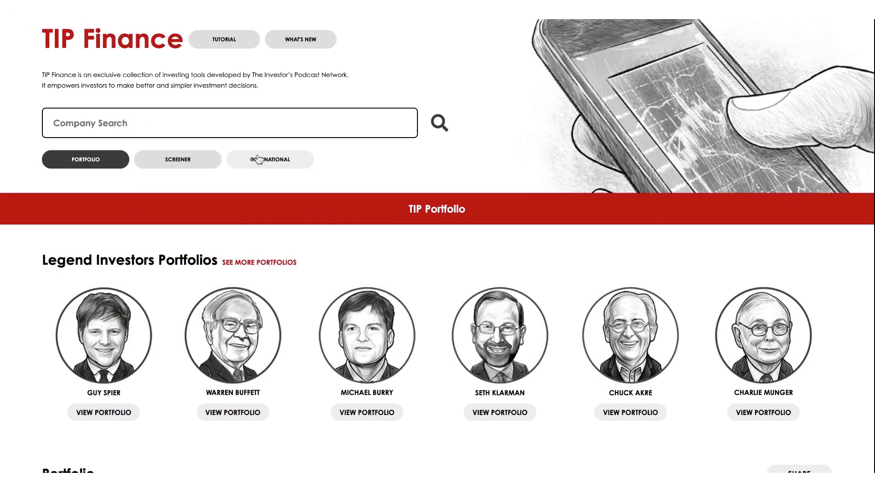
Switch to International and browse the country ETF table ranked by CAPE ratio, Turkey first.
click(259, 160)
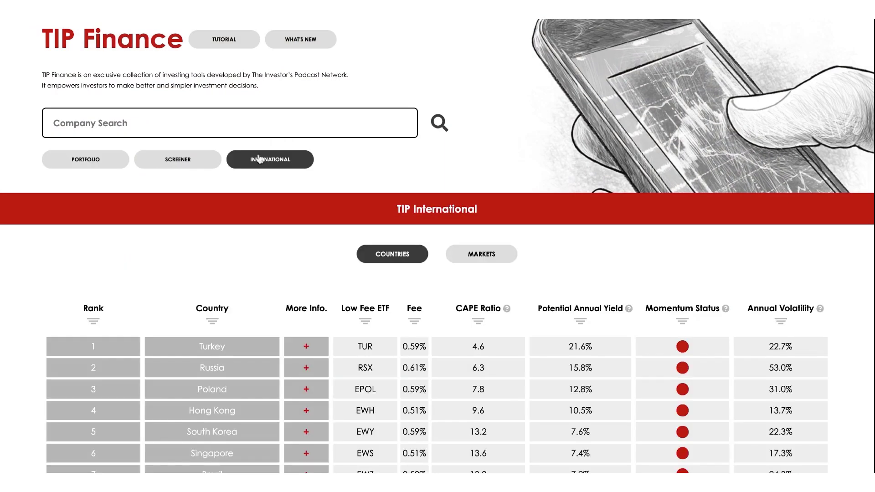
scroll(259, 160, down, 2)
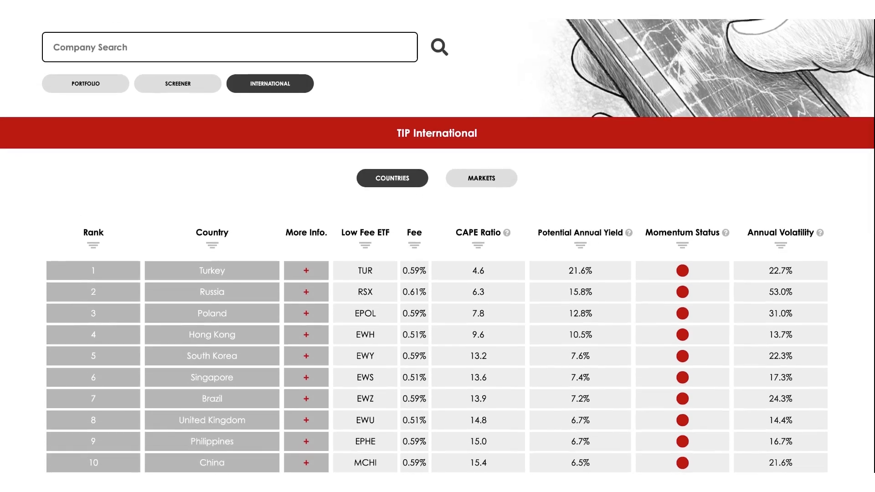
scroll(438, 246, down, 2)
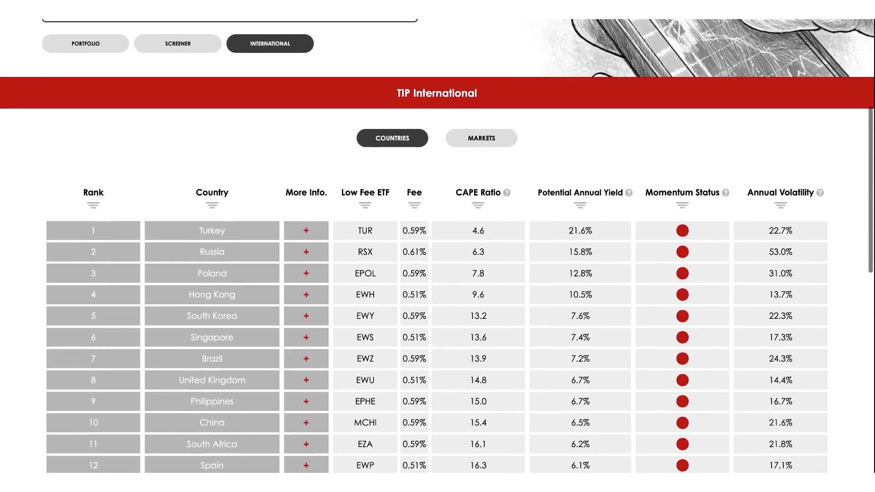
scroll(437, 247, down, 3)
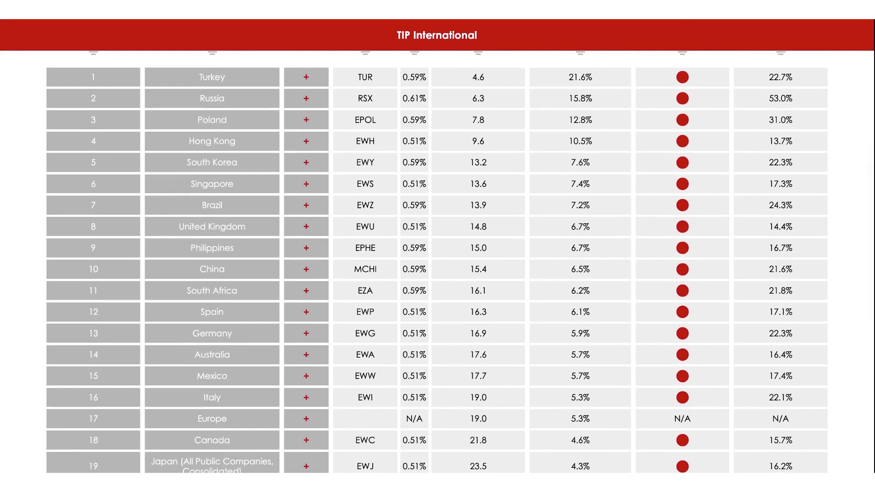
scroll(438, 246, down, 2)
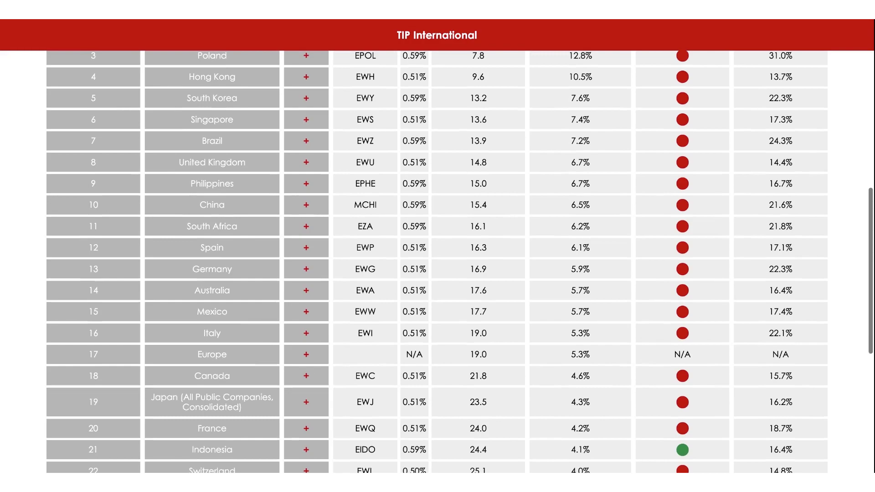
scroll(438, 246, up, 1)
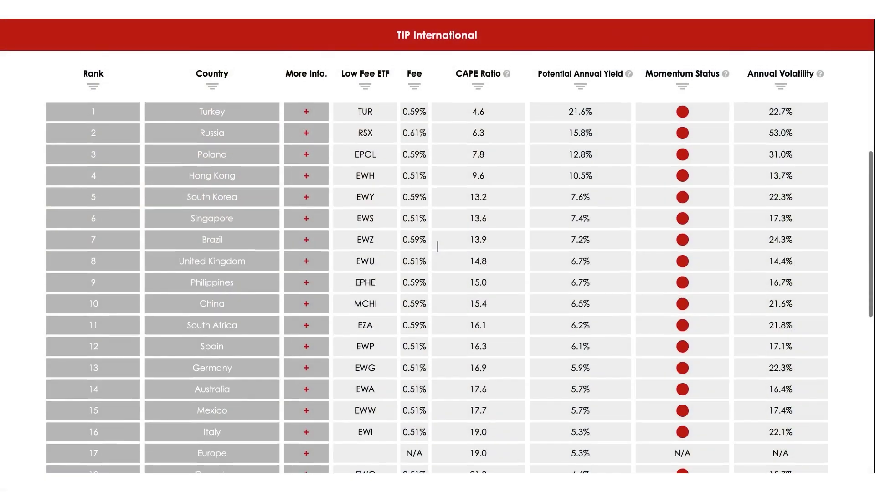
scroll(438, 247, up, 1)
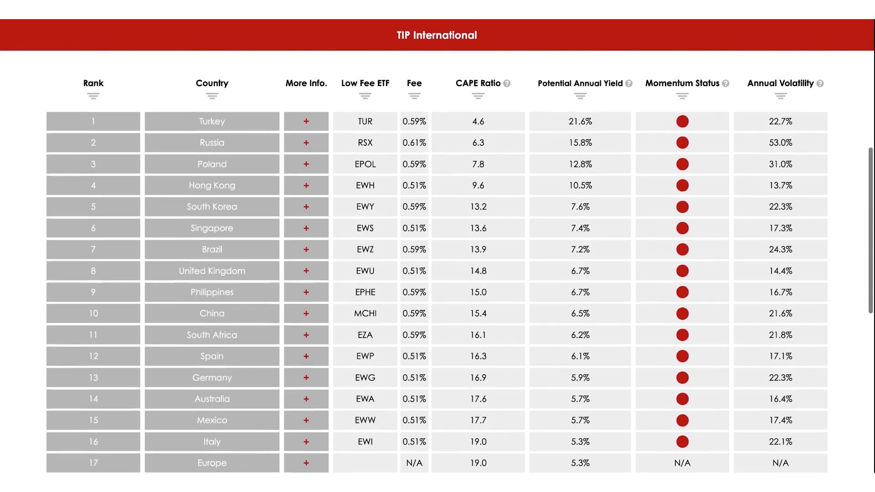
scroll(460, 269, down, 1)
scroll(277, 173, down, 2)
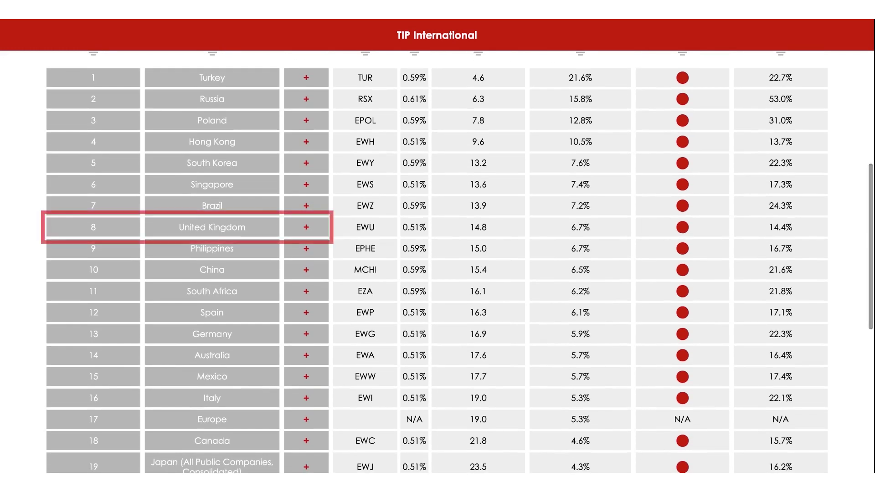
Expand the United Kingdom row and show its market cap to GNI chart.
click(307, 227)
scroll(311, 232, down, 5)
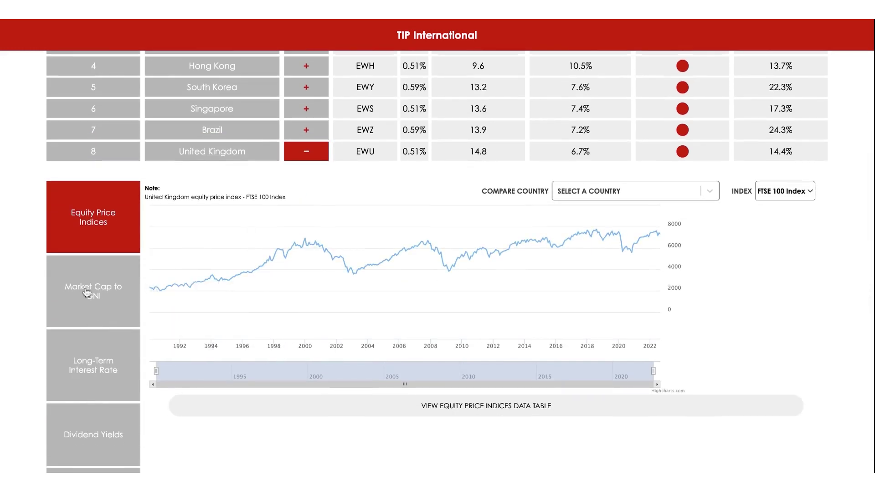
scroll(87, 292, down, 2)
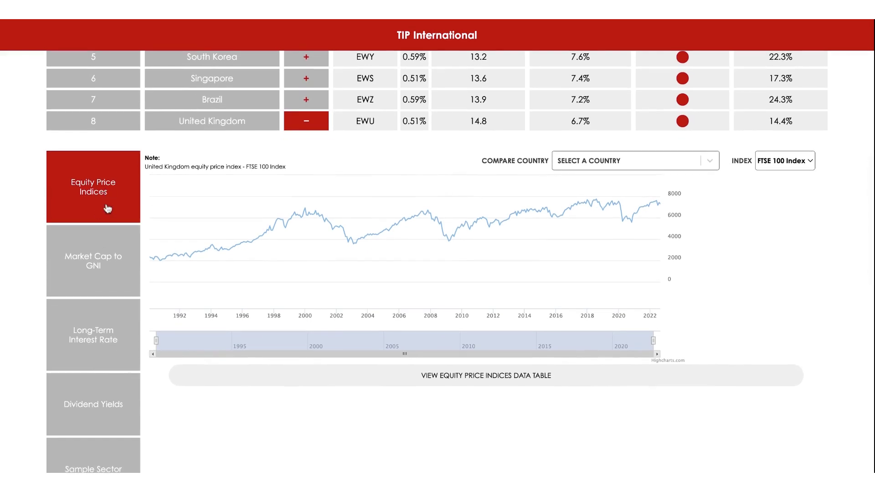
click(104, 259)
scroll(104, 259, down, 2)
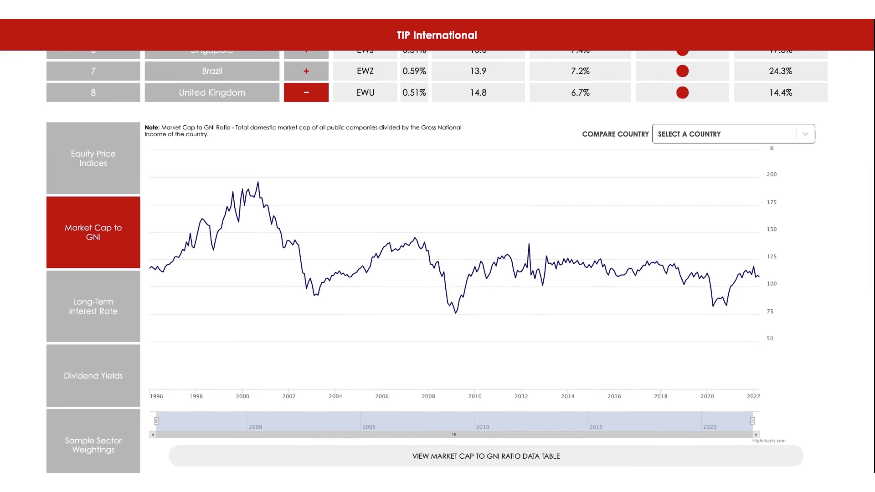
scroll(460, 258, down, 1)
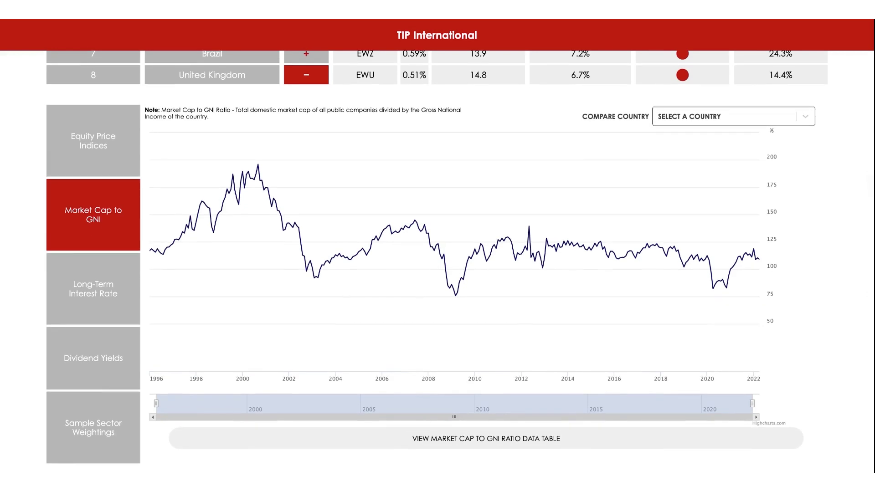
scroll(460, 262, down, 1)
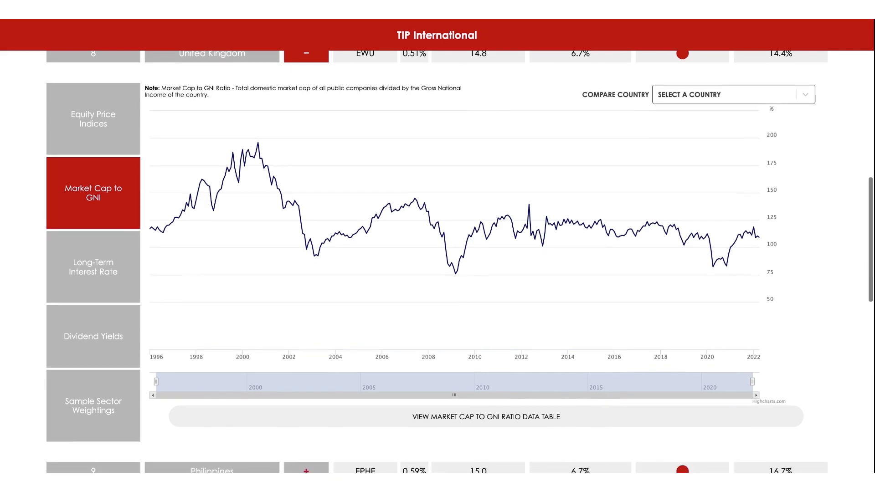
Show the UK long-term interest rates and FTSE 100 sector weightings, then return to the table.
click(90, 275)
scroll(90, 275, down, 2)
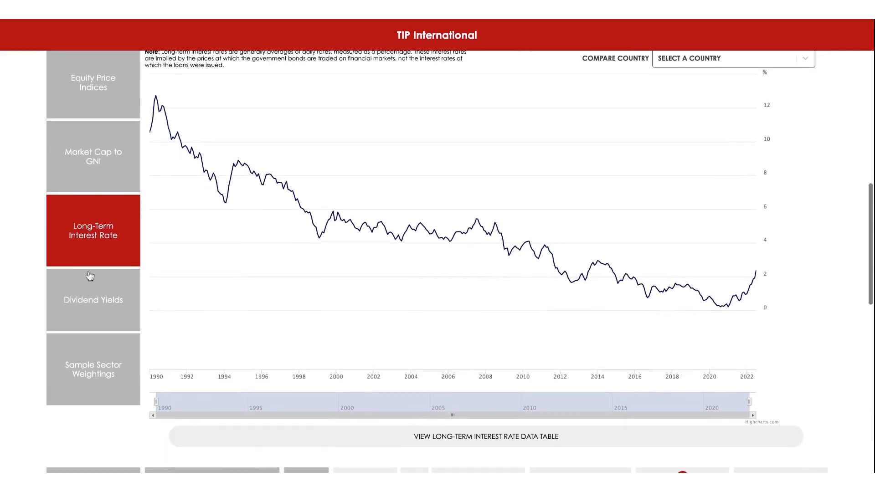
click(88, 347)
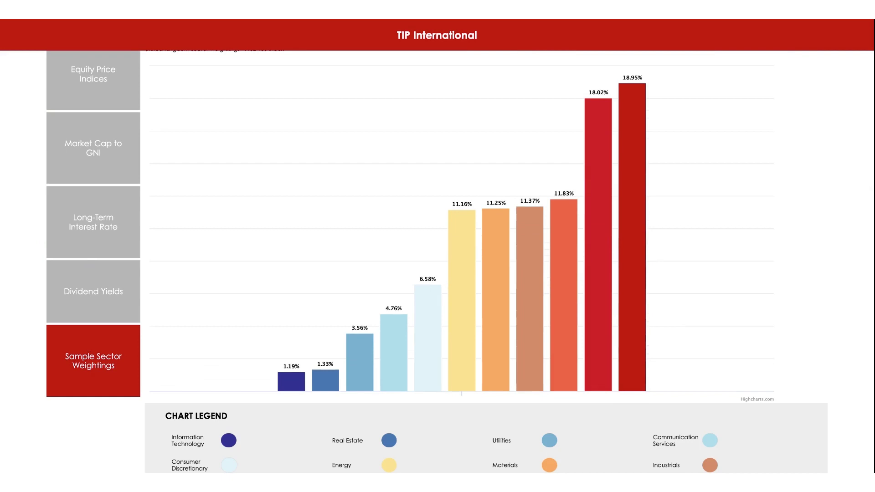
scroll(460, 262, up, 1)
scroll(460, 262, up, 10)
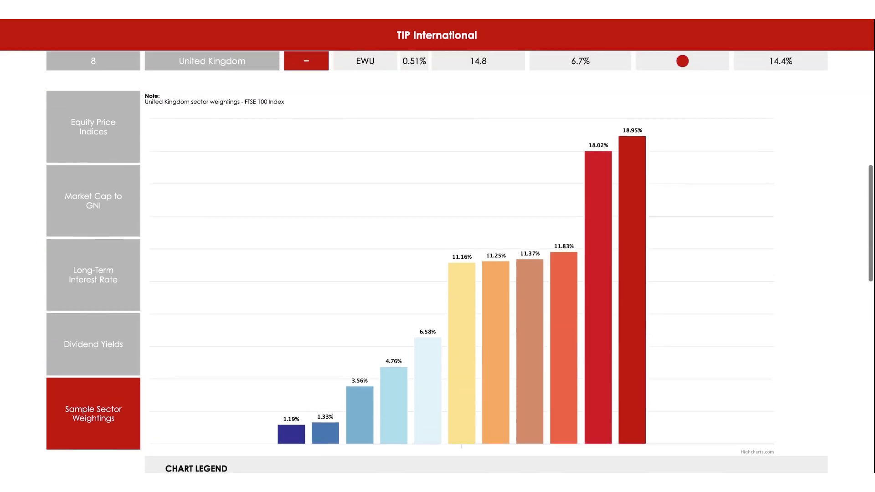
scroll(474, 197, up, 8)
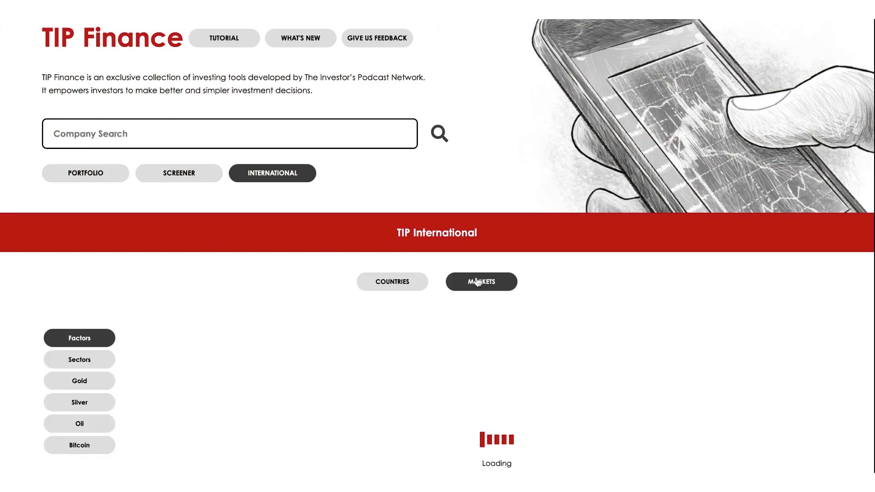
Scroll through the Markets view and display the sector valuation charts.
scroll(478, 282, down, 1)
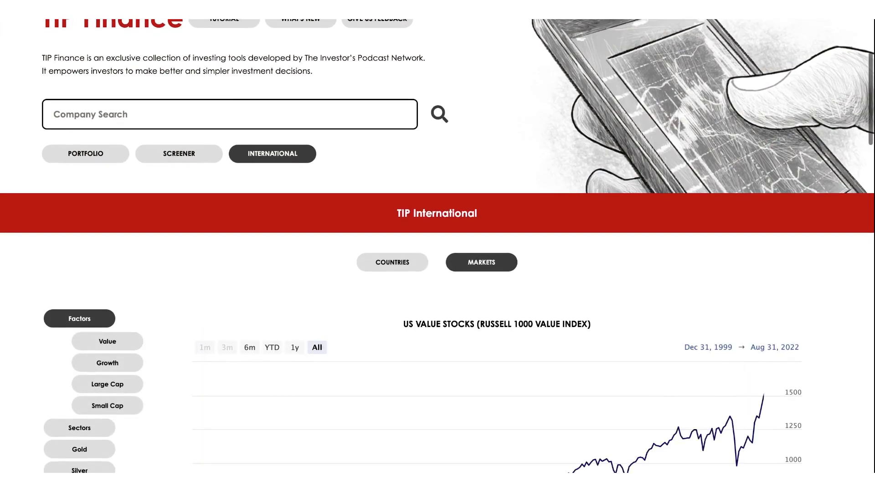
scroll(438, 246, down, 3)
scroll(153, 277, down, 2)
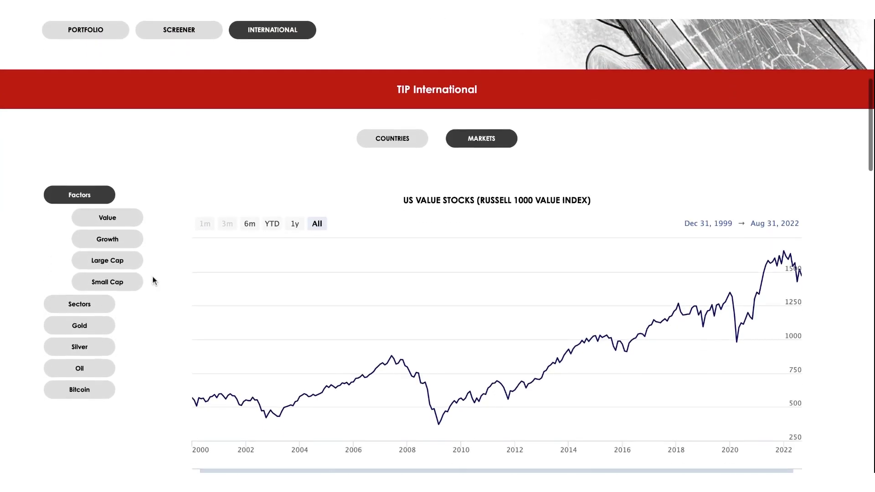
scroll(115, 291, down, 1)
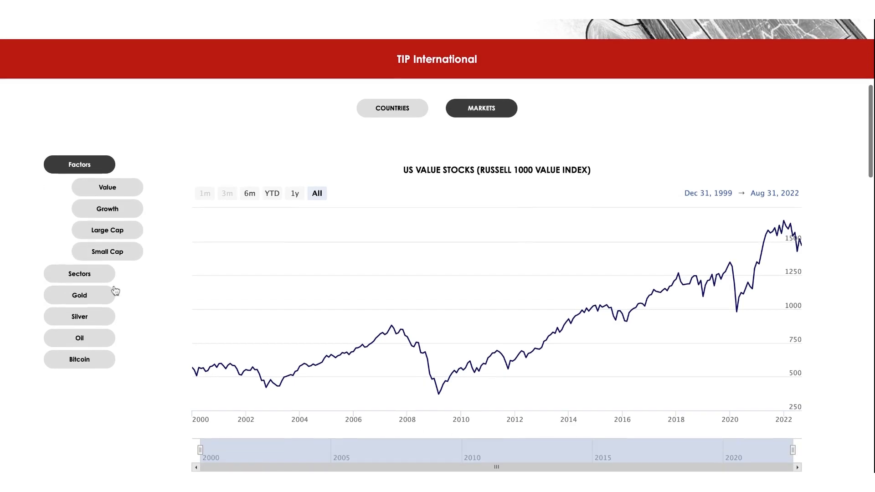
scroll(115, 291, down, 1)
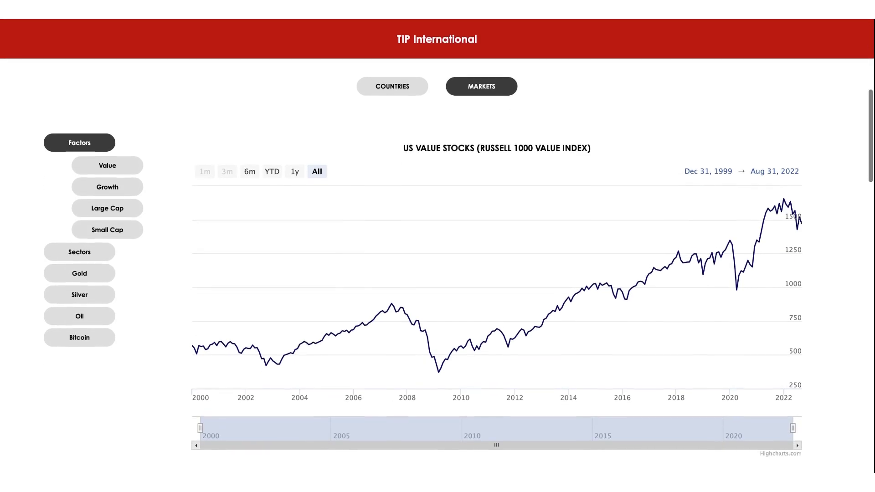
click(106, 255)
scroll(102, 258, down, 3)
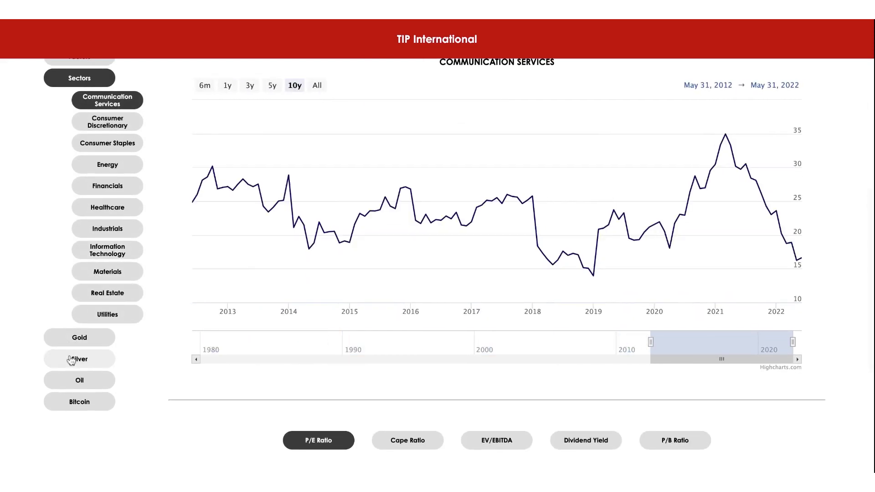
scroll(71, 361, down, 1)
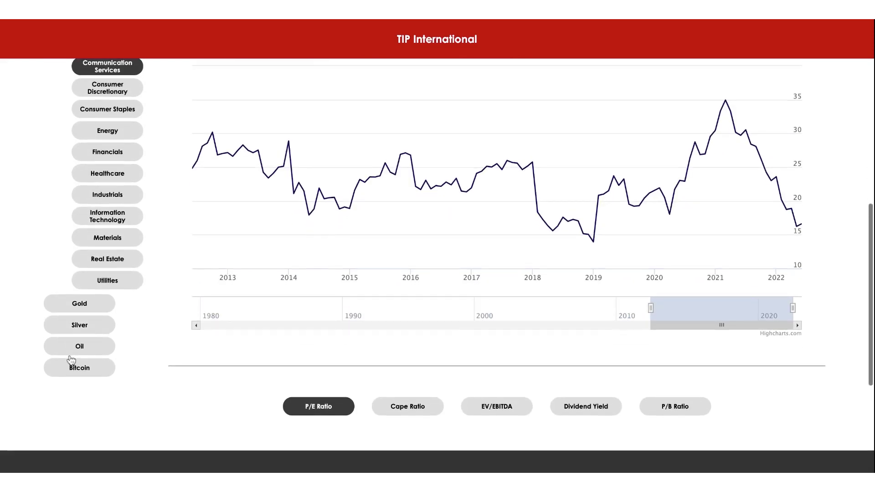
View Bitcoin's price history, then return to Factors and browse the Value and Growth index charts.
click(90, 377)
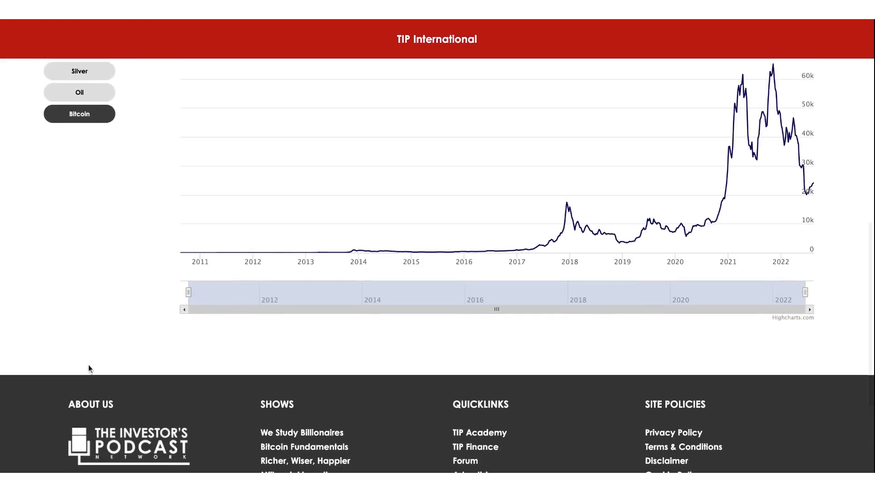
scroll(88, 367, up, 2)
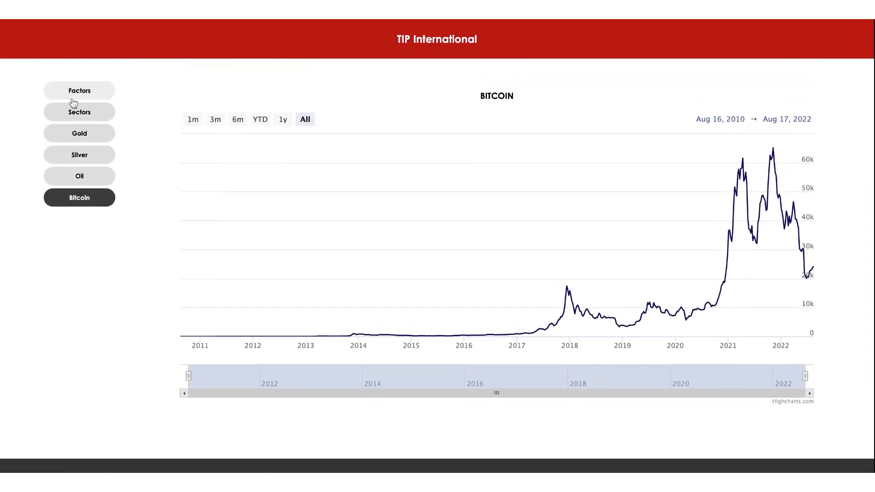
click(79, 92)
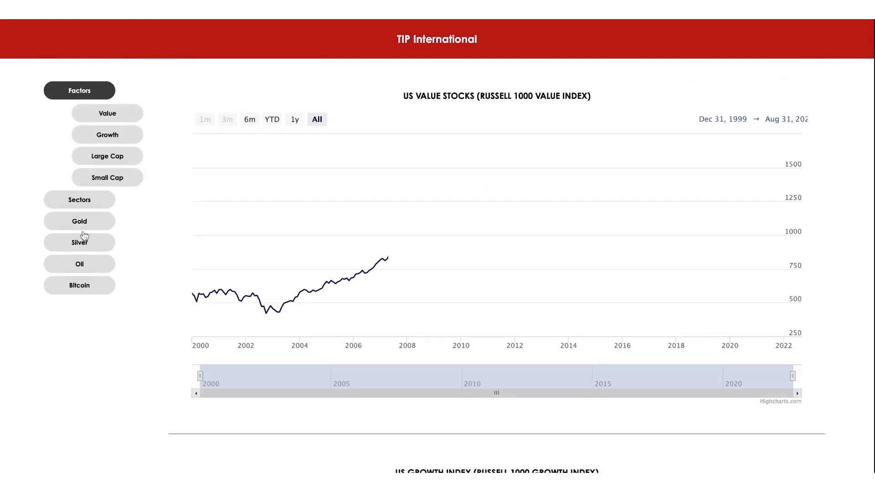
scroll(84, 233, down, 9)
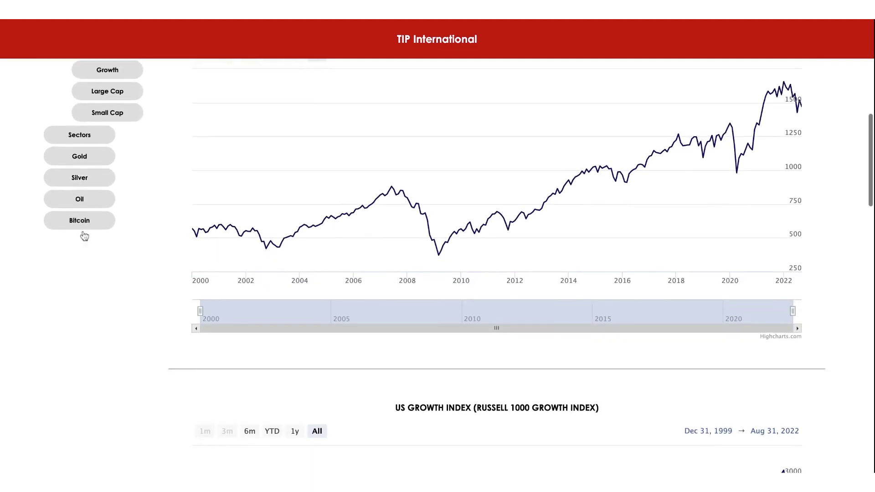
scroll(438, 265, down, 11)
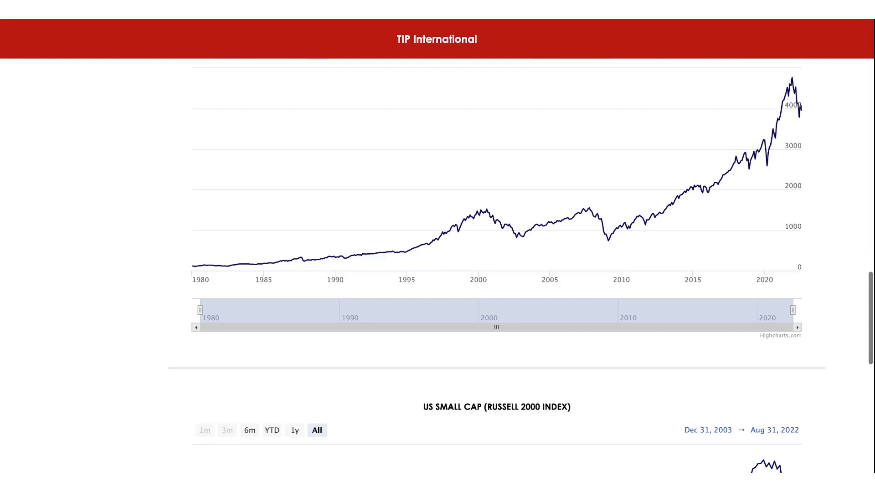
scroll(438, 264, up, 20)
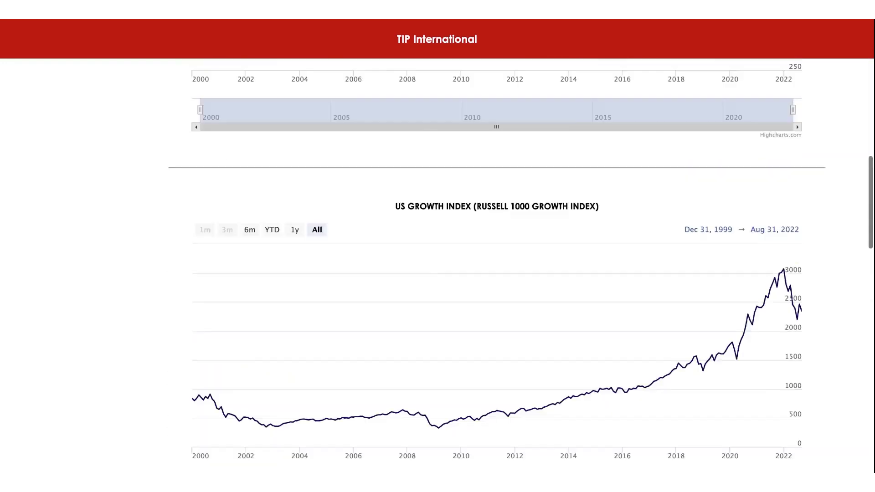
Browse the sector valuation charts down to the Communication Services P/E history.
click(84, 199)
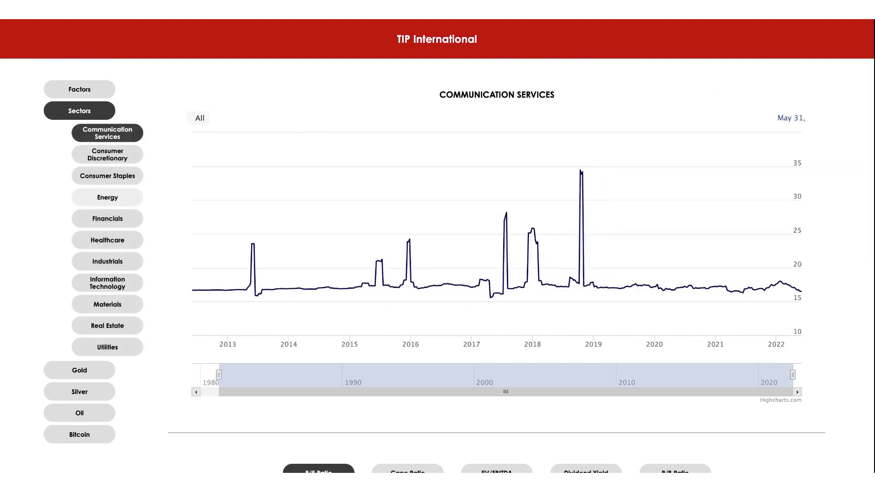
scroll(84, 203, down, 1)
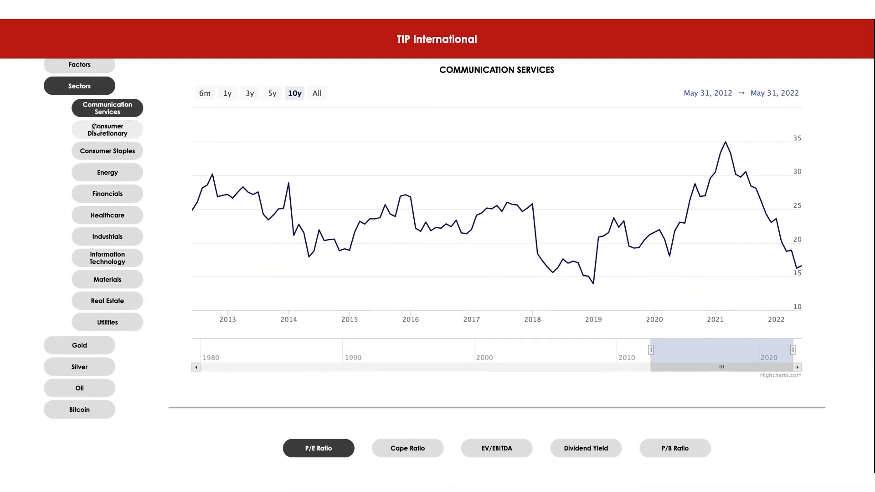
scroll(98, 348, down, 2)
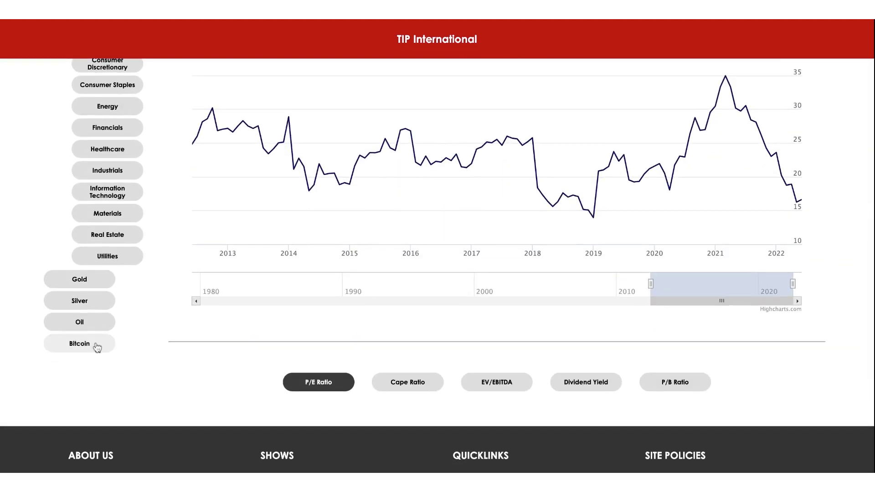
scroll(94, 348, down, 1)
Display the all-time Silver price chart for 1968–2022, priced from 0 to 40.
scroll(94, 348, up, 3)
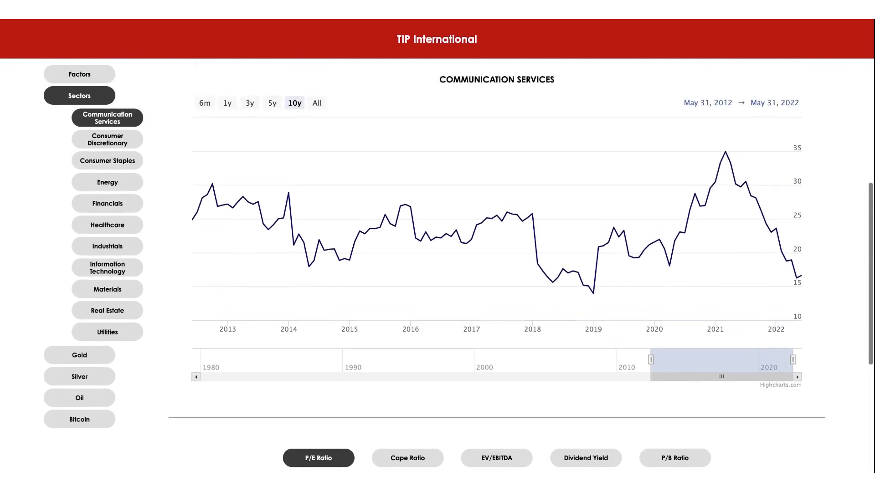
click(77, 360)
click(78, 182)
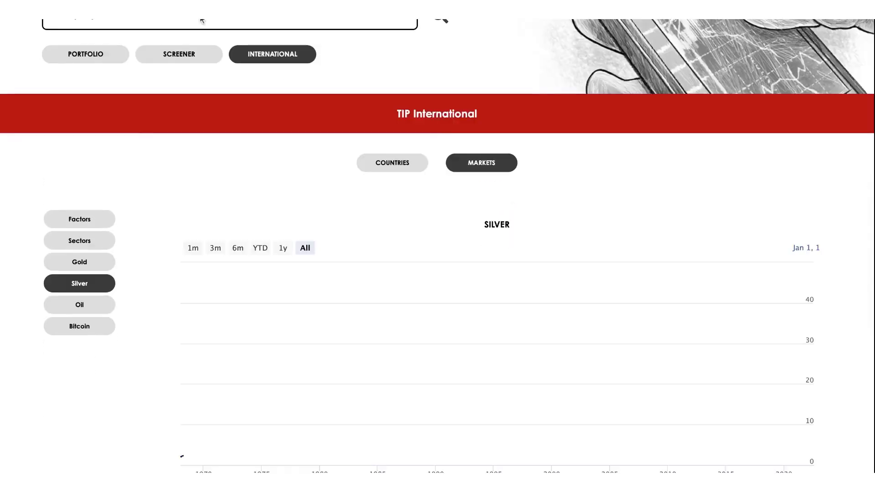